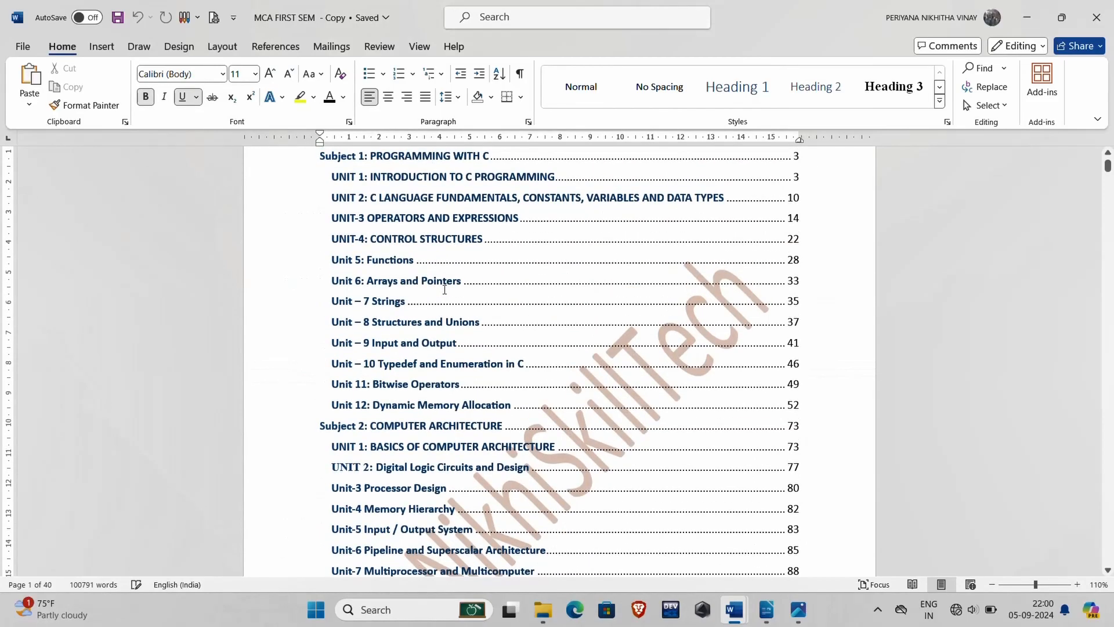
Follow the Chapter 1 link on the contents page of the Beginning HTML and CSS PDF and view the chapter's opening page
left_click(445, 288, "ctrl")
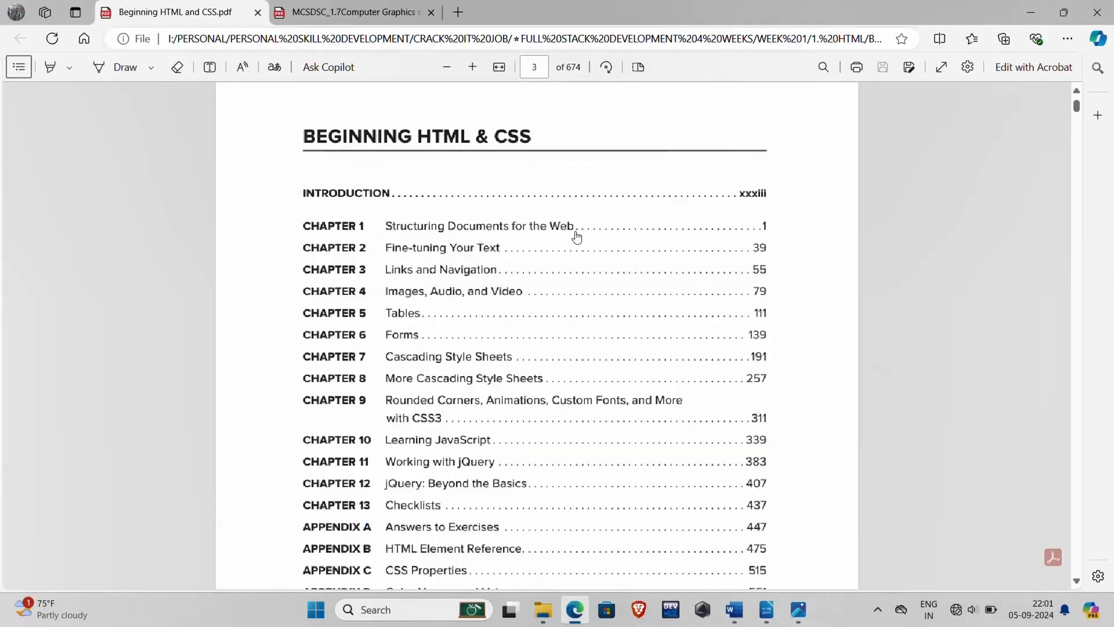
scroll(581, 233, "up", 3)
left_click(351, 238)
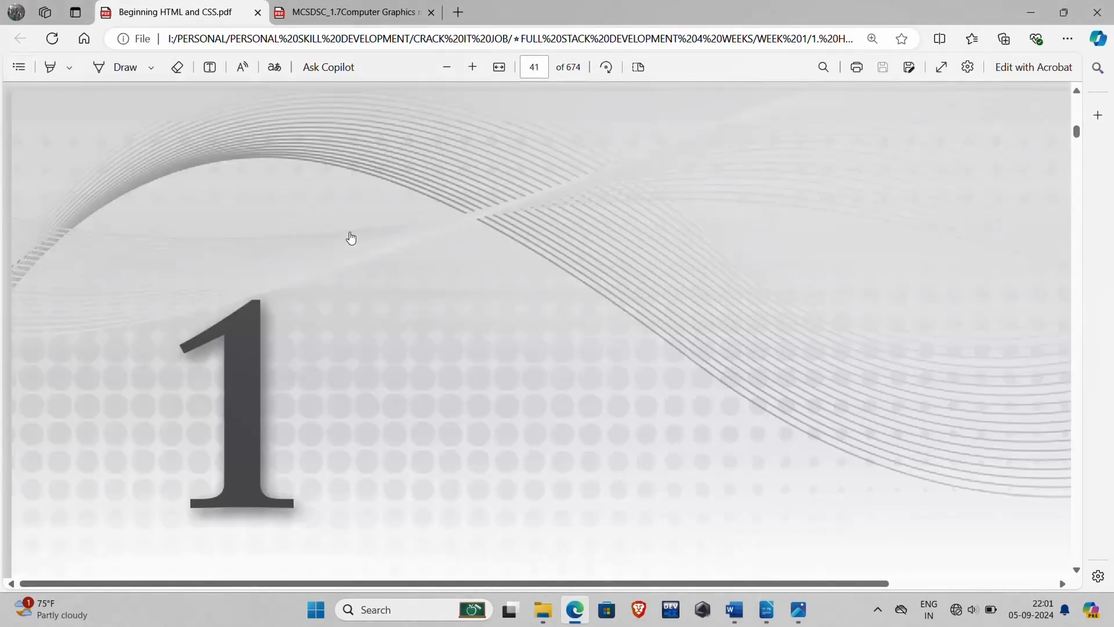
scroll(360, 254, "down", 4)
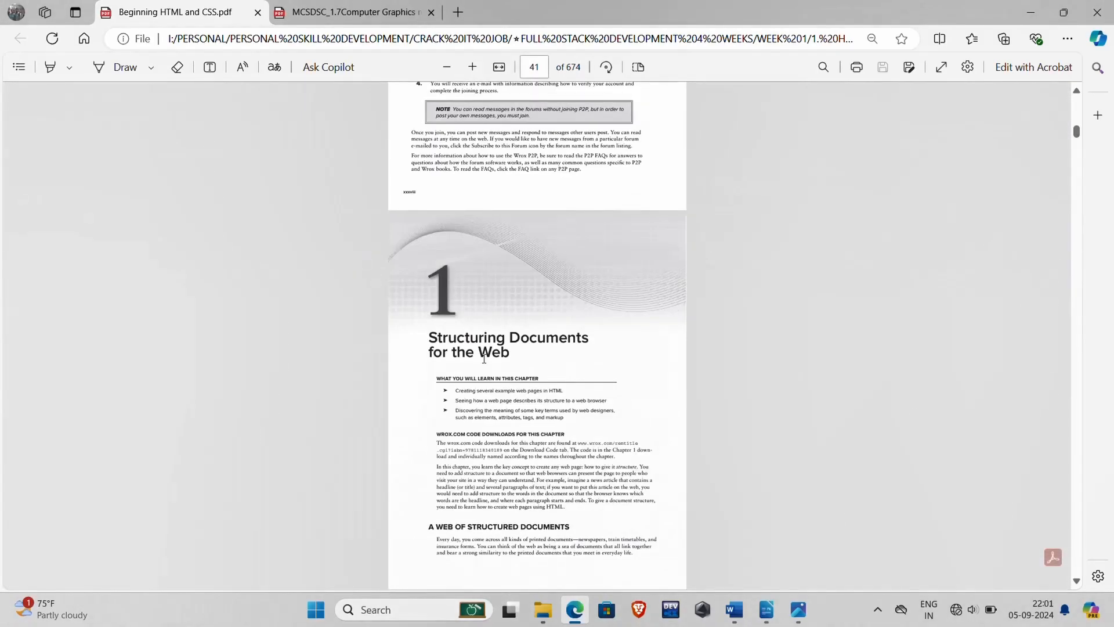
Return to the book's contents page and follow further chapter and appendix entries to their pages
key("alt+Left")
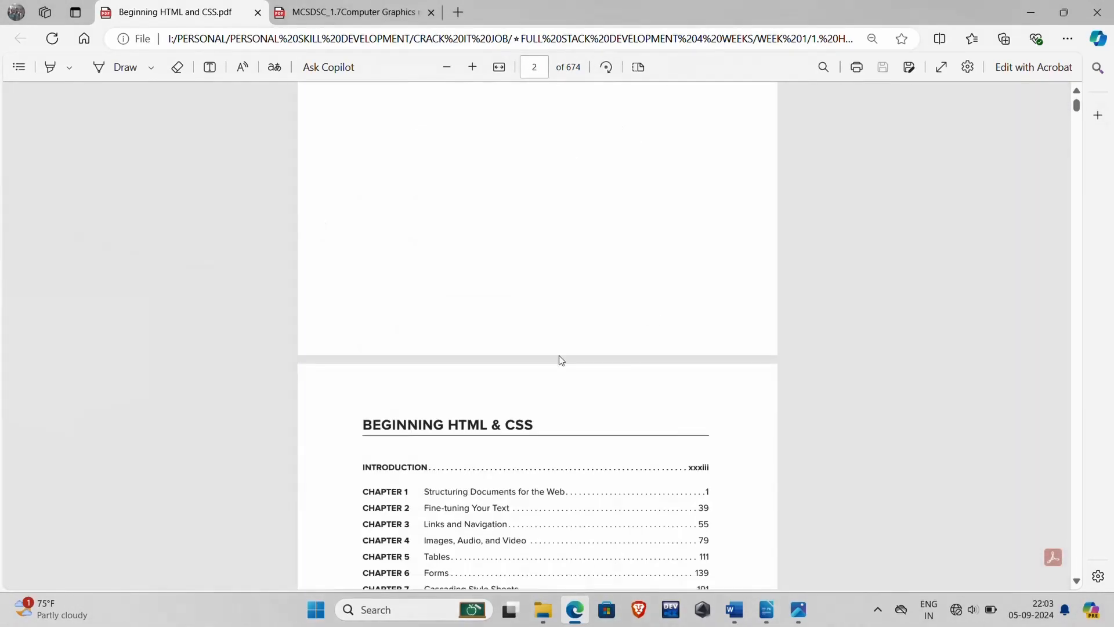
left_click(505, 501)
key("alt+Left")
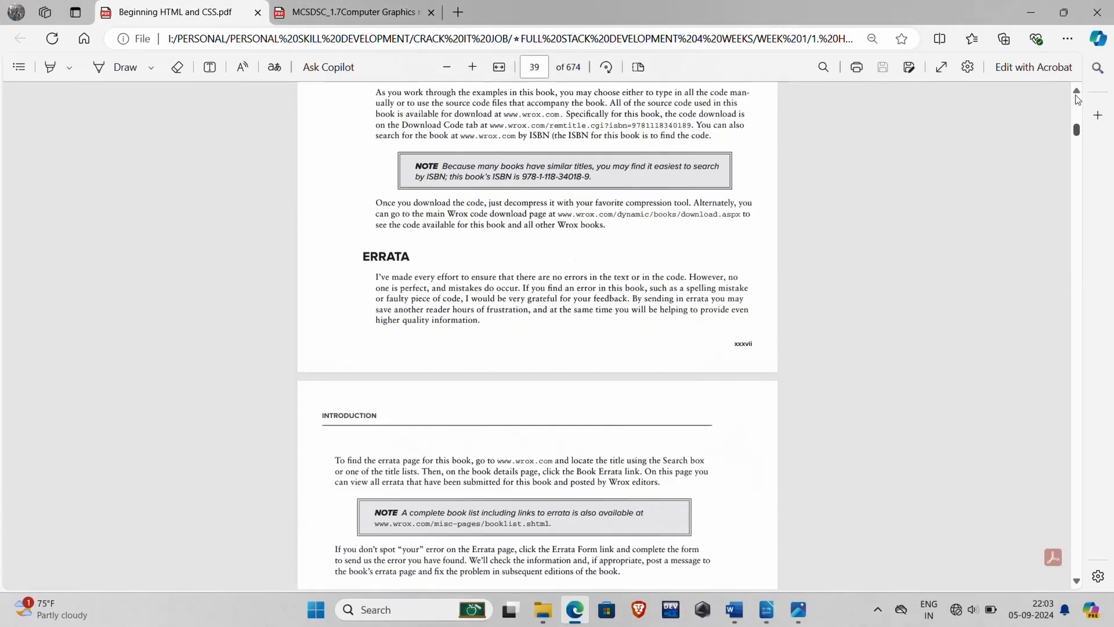
scroll(574, 422, "down", 6)
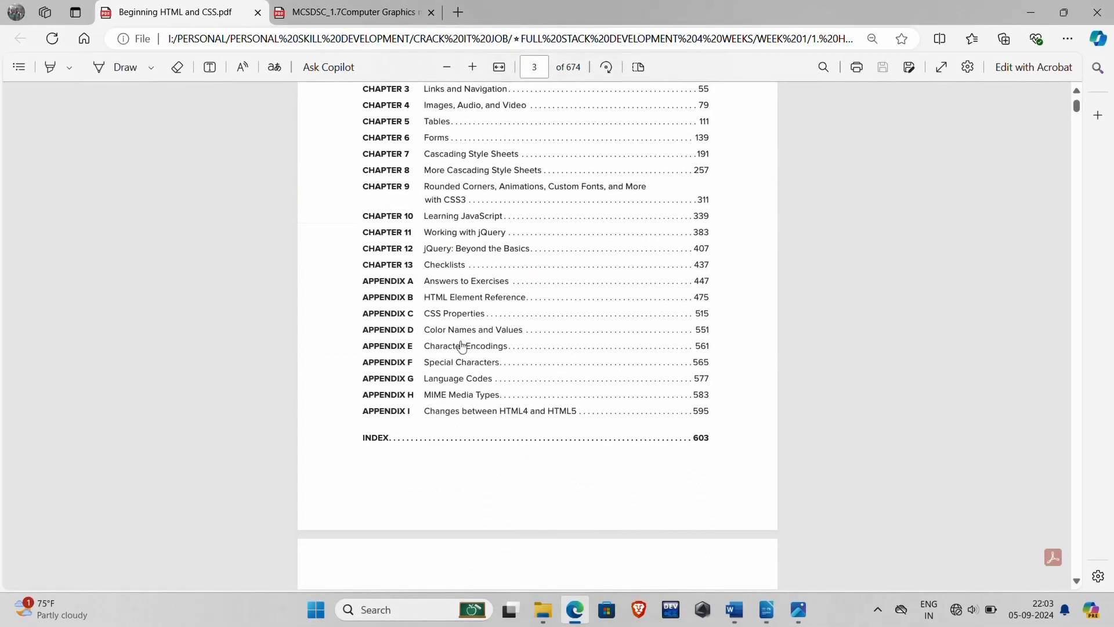
left_click(456, 345)
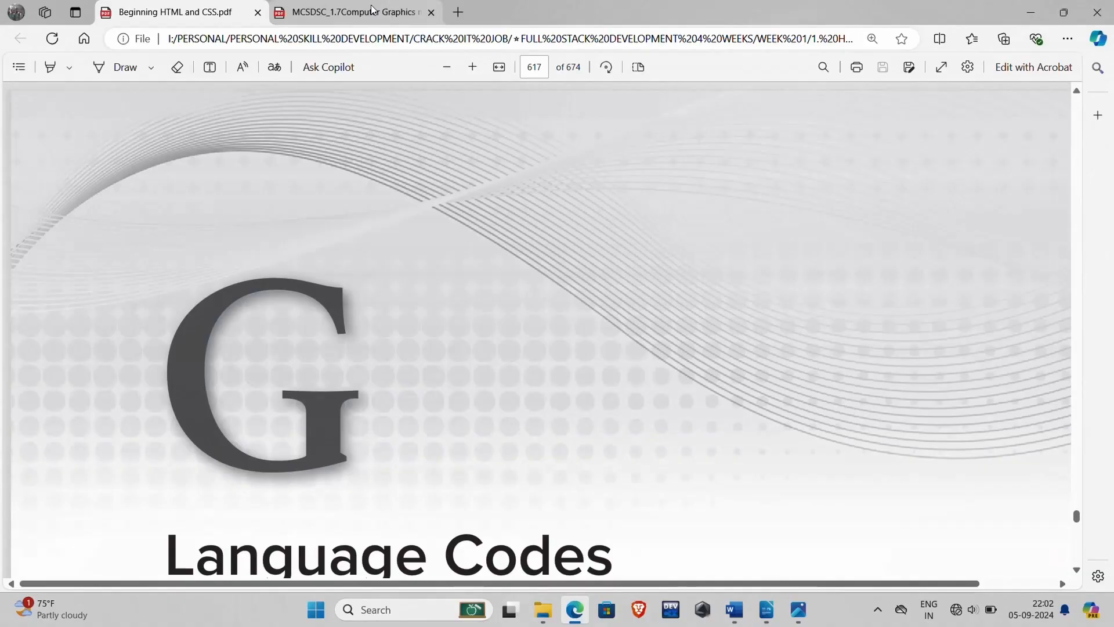
Switch to the Computer Graphics PDF and try following entries in its table of contents, such as Line Drawing Algorithms
left_click(372, 10)
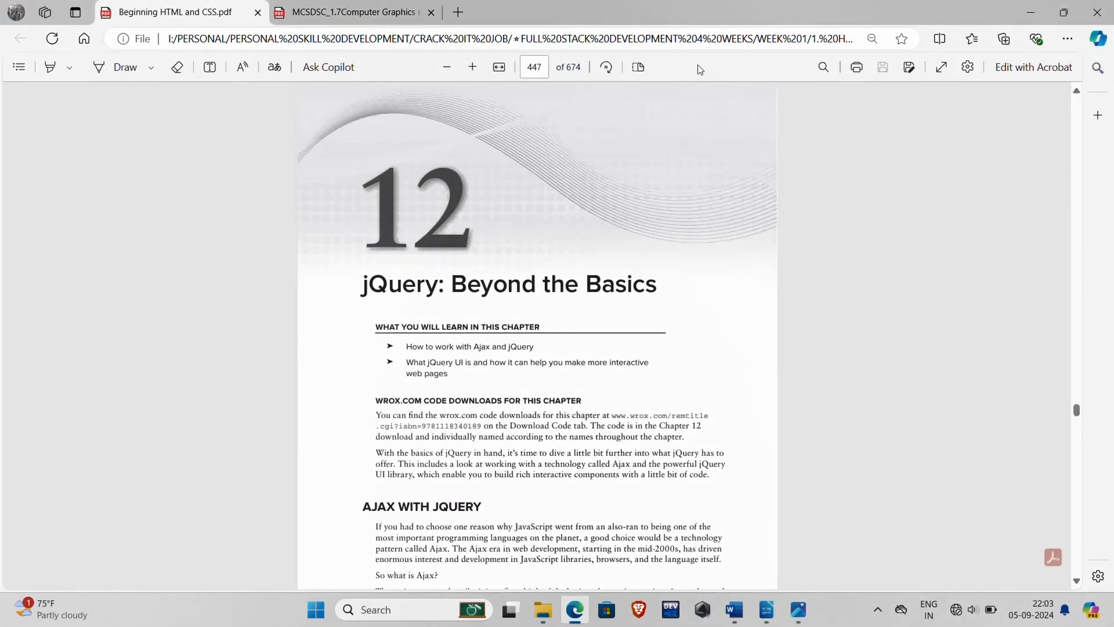
left_click(373, 9)
double_click(464, 254)
double_click(501, 304)
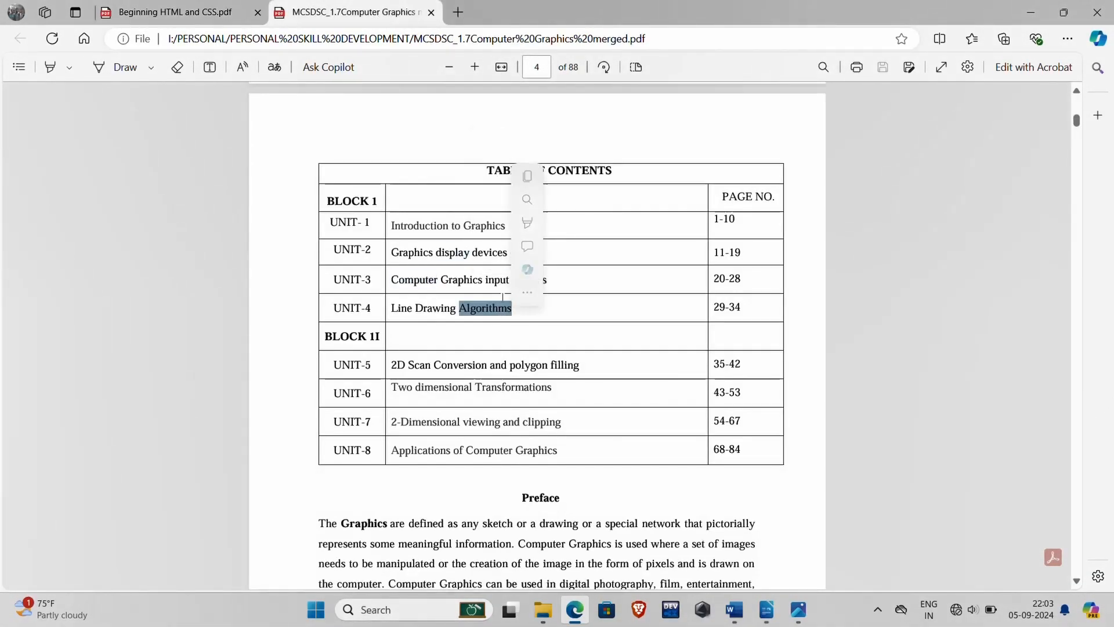
left_click(442, 353)
Switch to the MCA FIRST SEM - Copy document in Word and follow a unit link in its table of contents
mouse_move(734, 613)
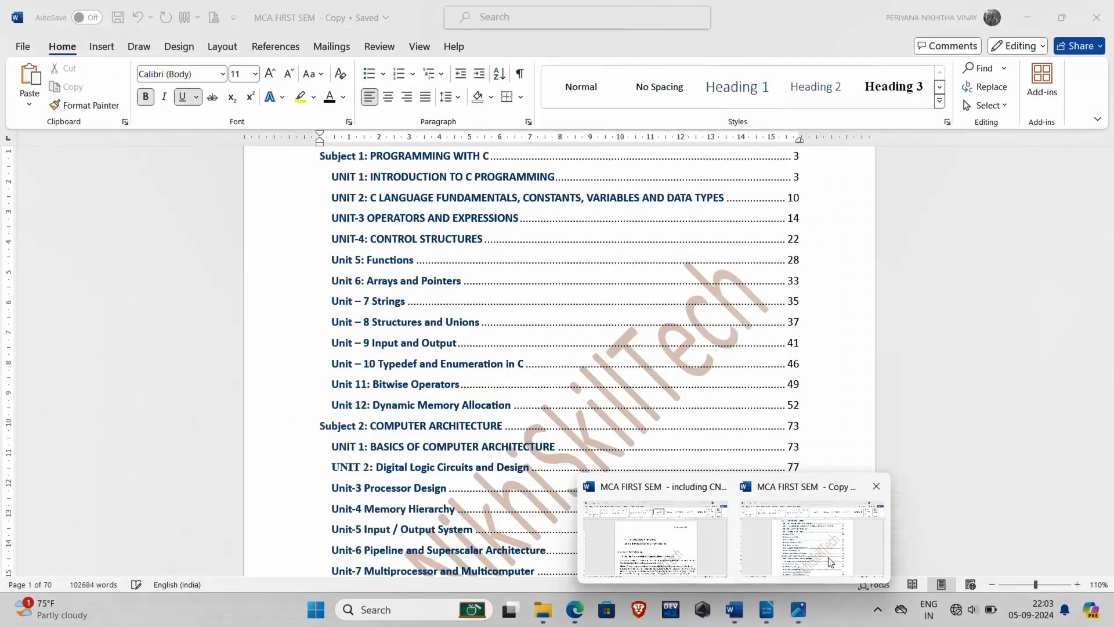
left_click(831, 561)
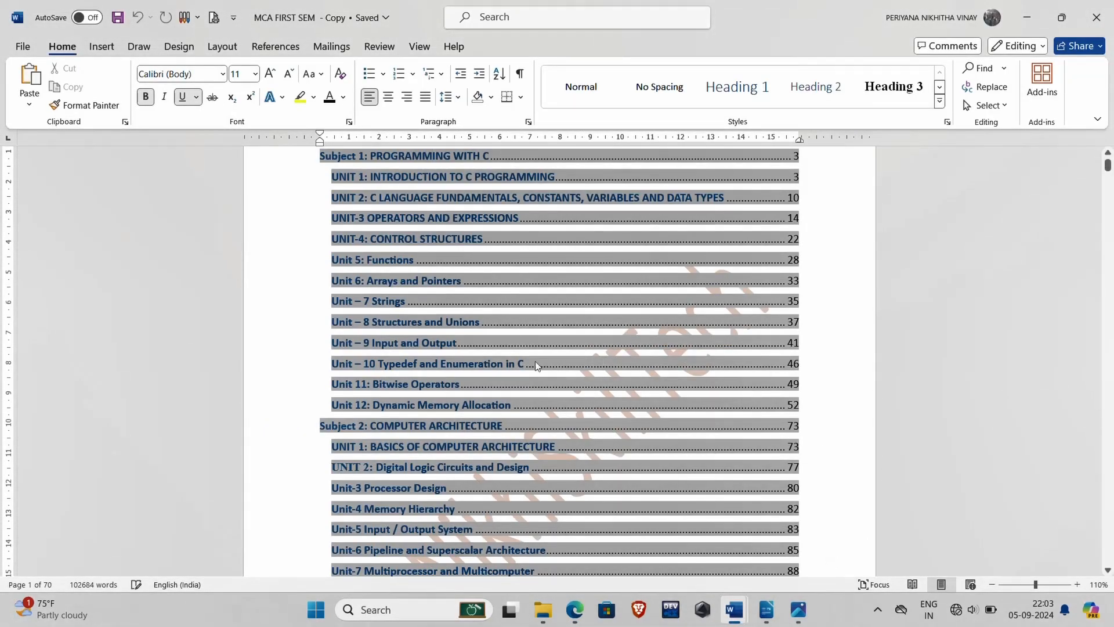
scroll(538, 366, "up", 3)
left_click(407, 281, "ctrl")
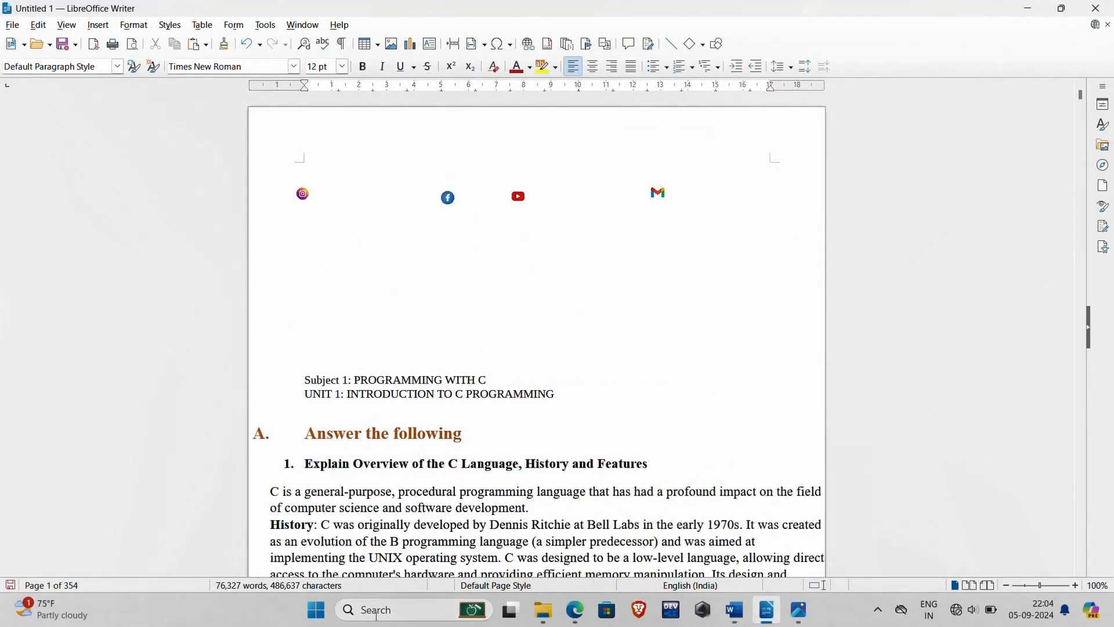
Search the installed apps for "libre" and "word", and dismiss the search
key("super+s")
type("libre")
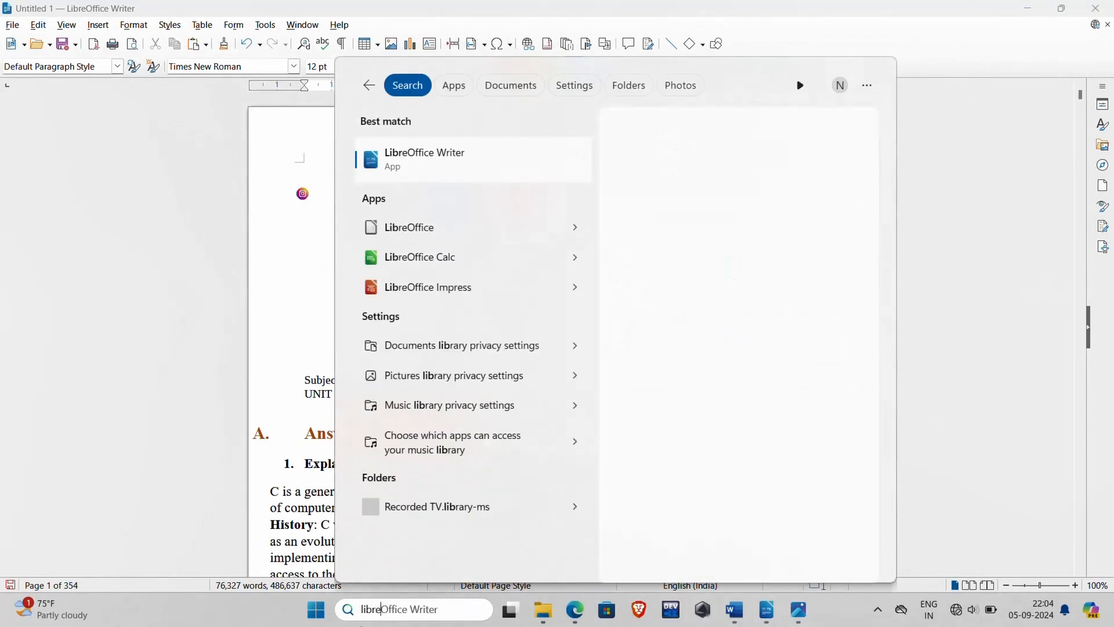
key("BackSpace")
key("BackSpace")
key("BackSpace")
key("BackSpace")
key("BackSpace")
type("word")
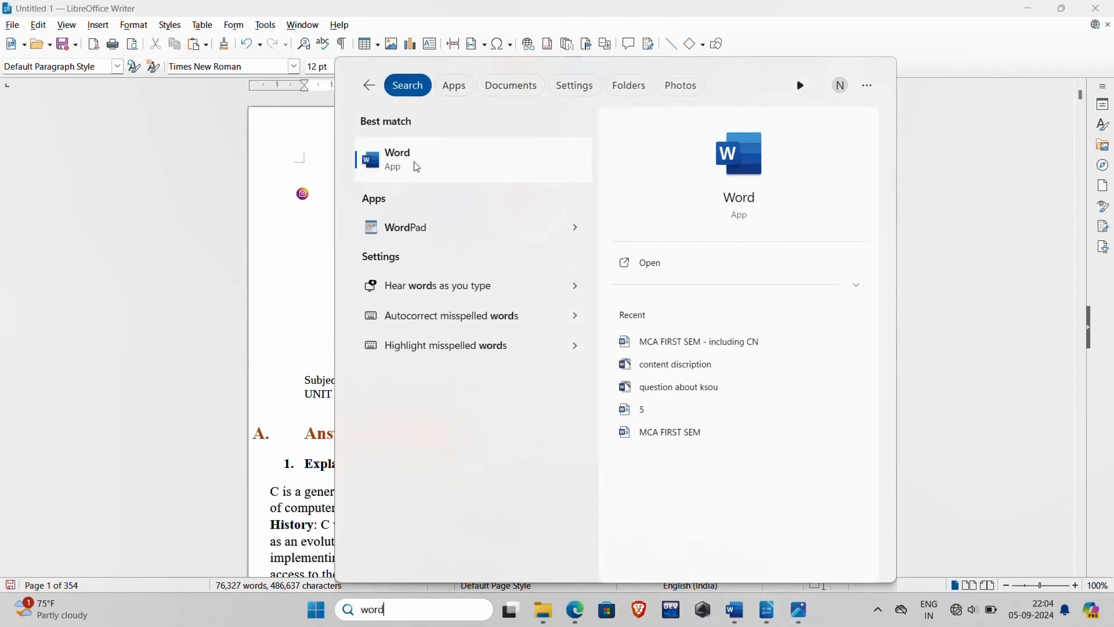
left_click(1029, 249)
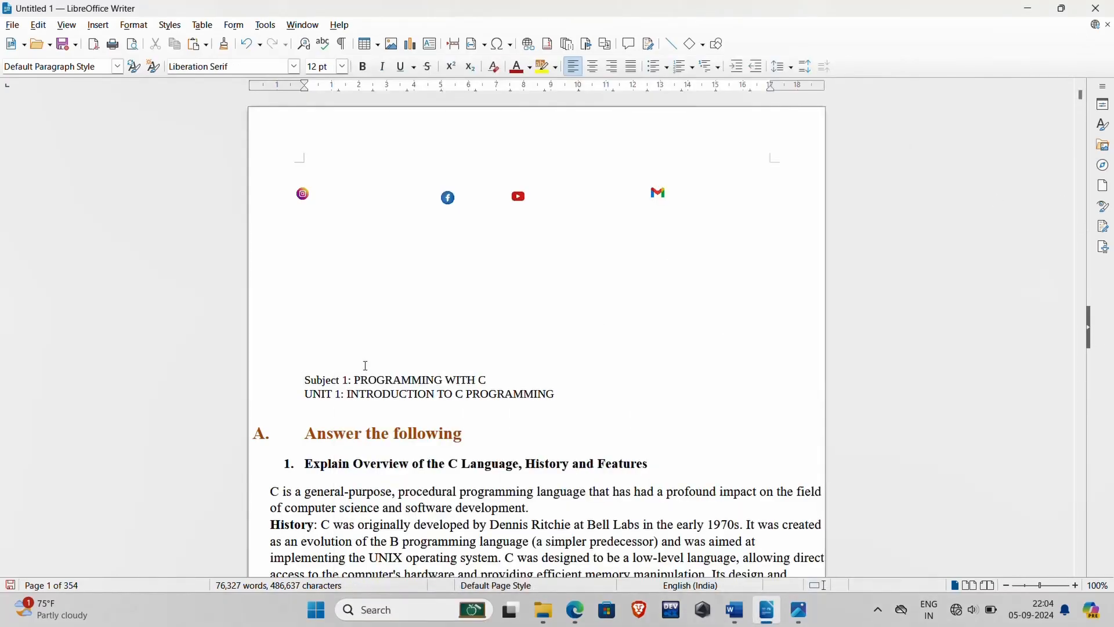
Look through the opening pages of the LibreOffice Writer document, checking the plain subject and unit lines above the answers
scroll(351, 339, "down", 20)
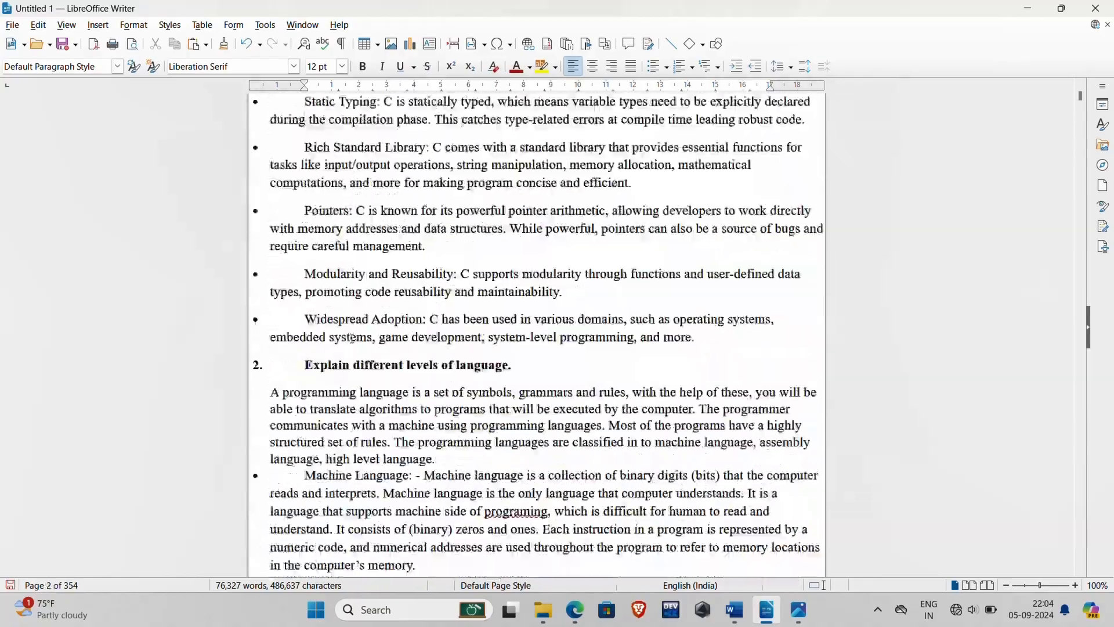
scroll(352, 338, "down", 2)
scroll(351, 339, "up", 20)
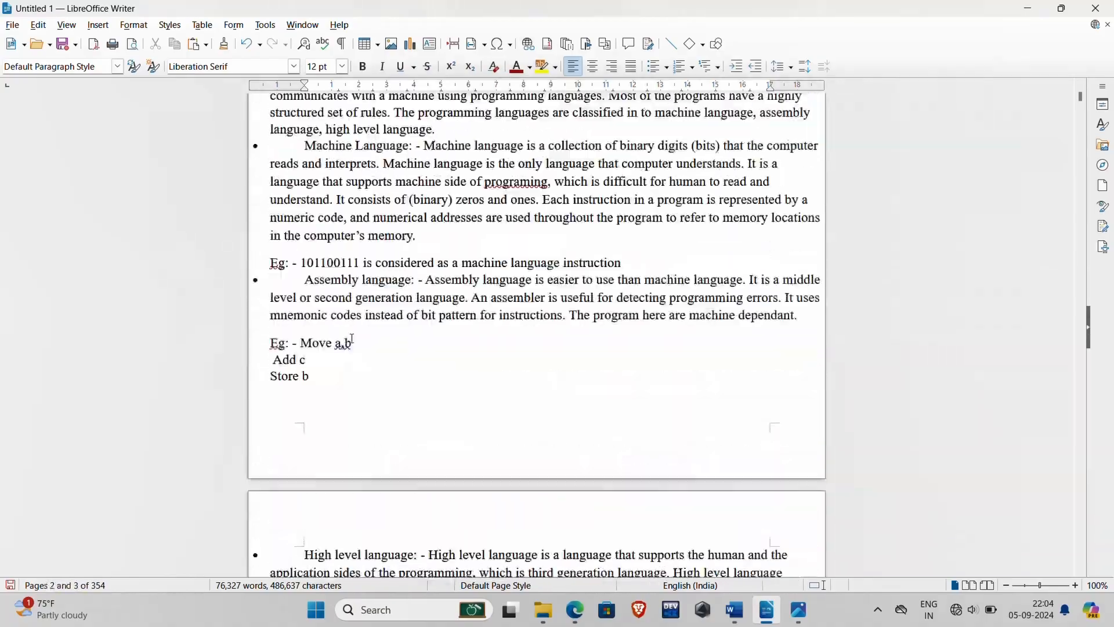
scroll(352, 339, "up", 5)
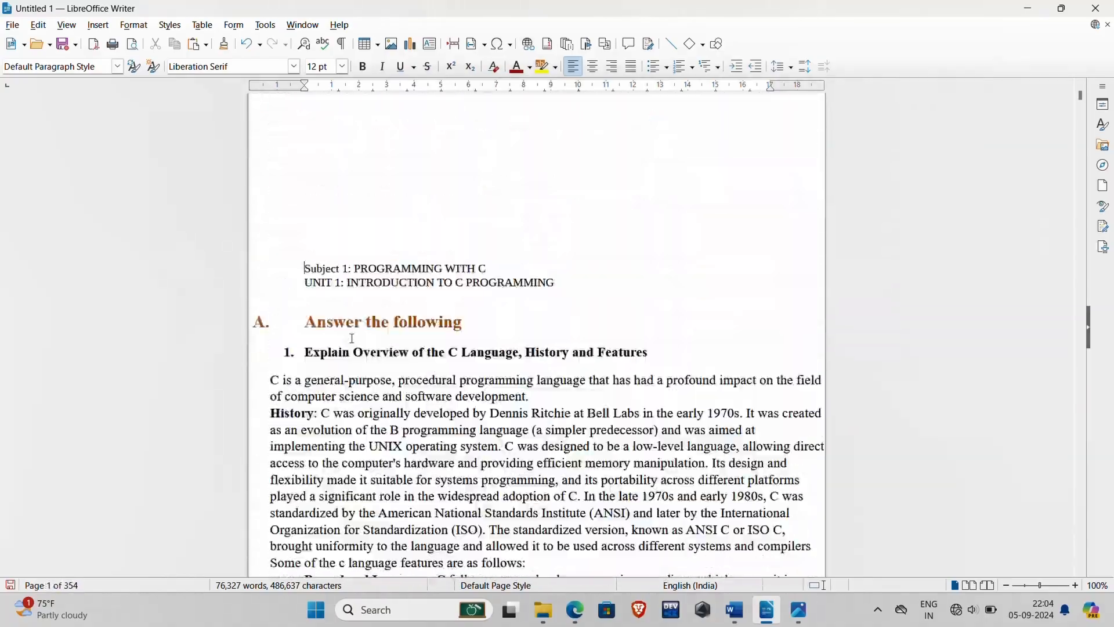
scroll(348, 339, "down", 4)
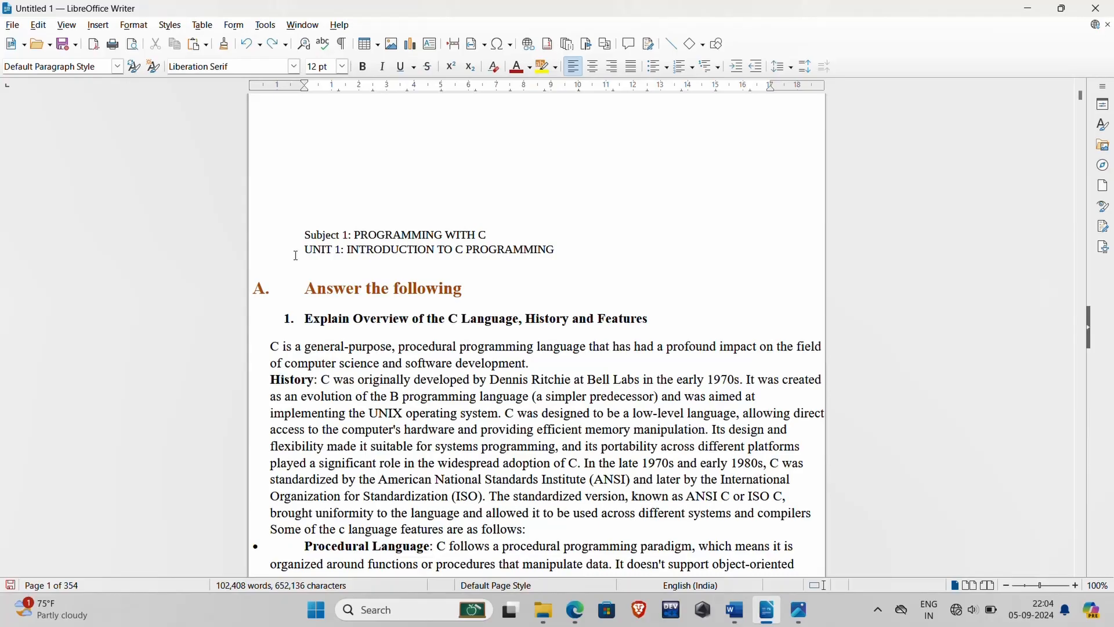
scroll(296, 256, "down", 3)
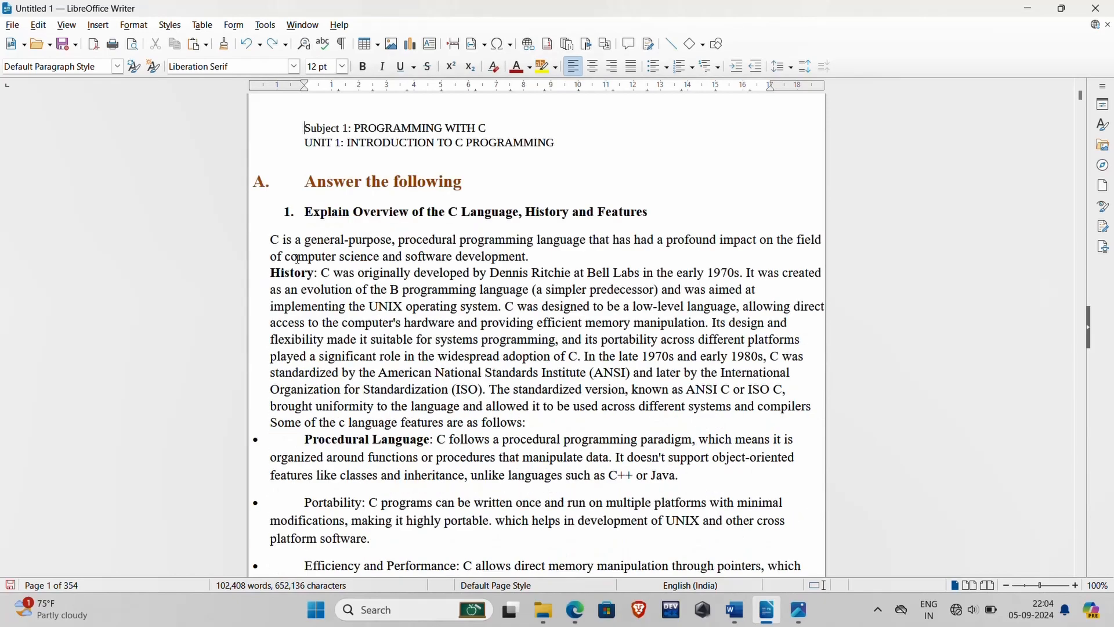
scroll(422, 219, "up", 3)
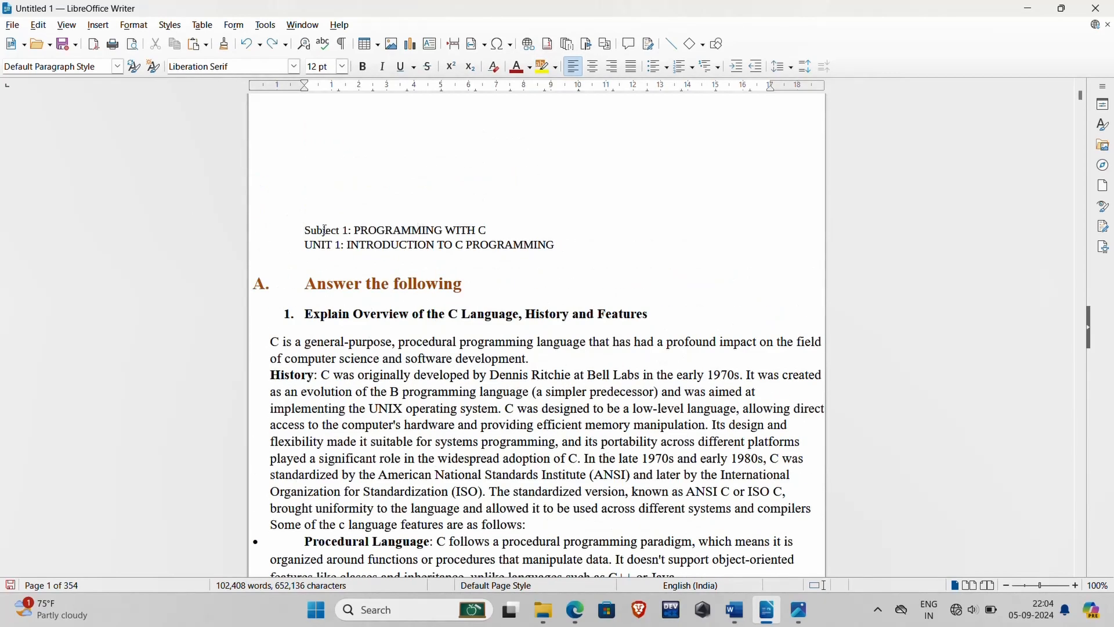
Try bold, italic and highlighting on the "Subject 1: PROGRAMMING WITH C" line
left_click_drag(285, 230, 496, 225)
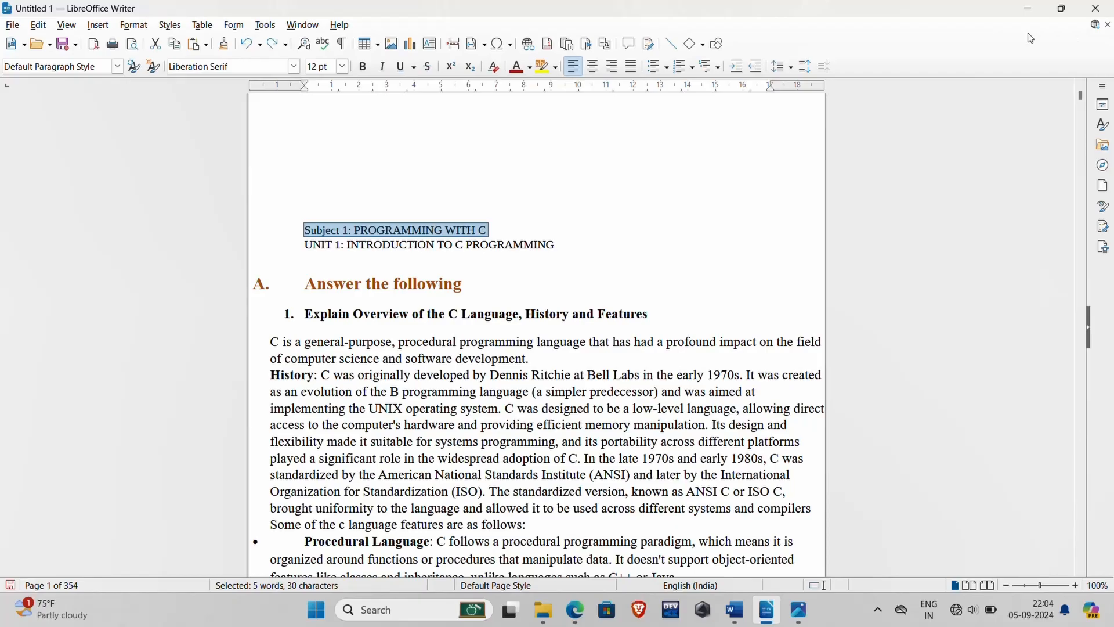
left_click(363, 66)
left_click(382, 66)
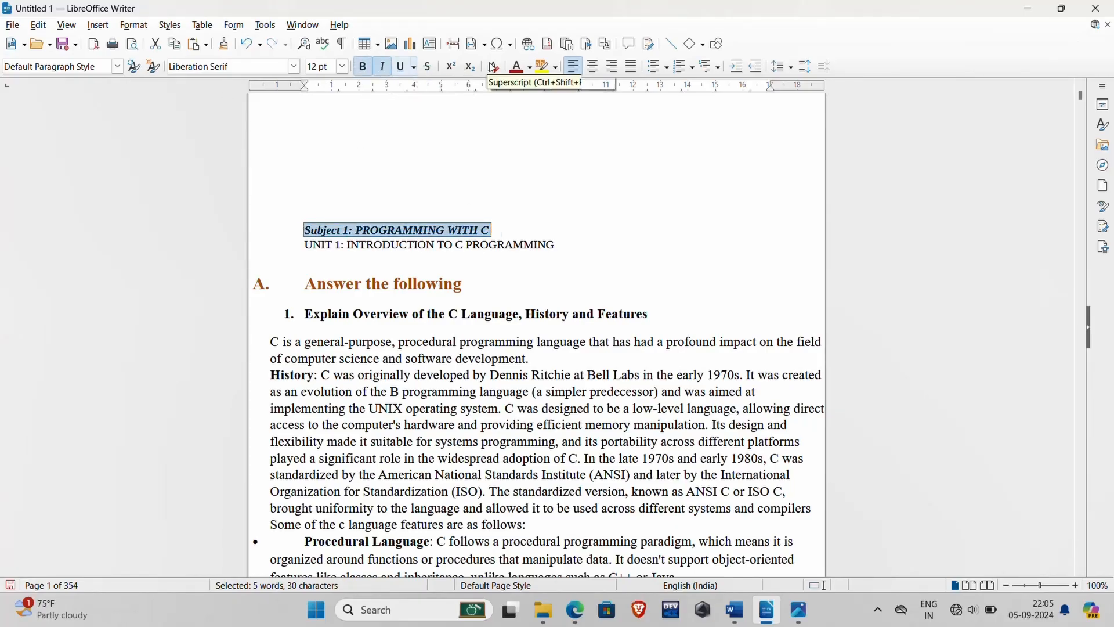
left_click(541, 66)
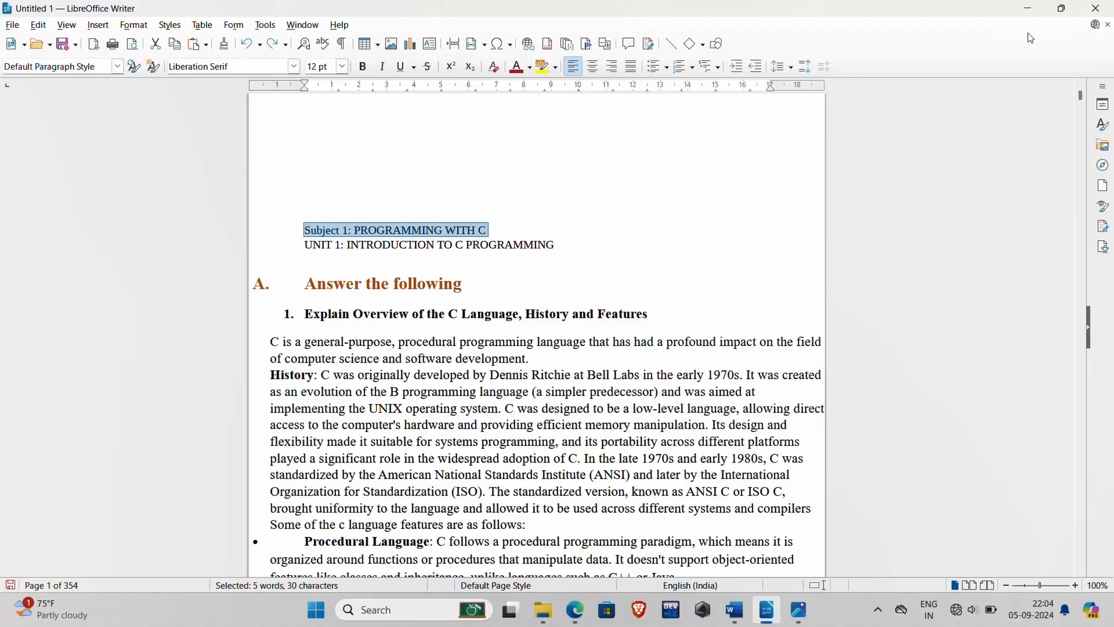
Show the list of paragraph styles and apply Heading 1 to the "Subject 1: PROGRAMMING WITH C" line
left_click(1102, 124)
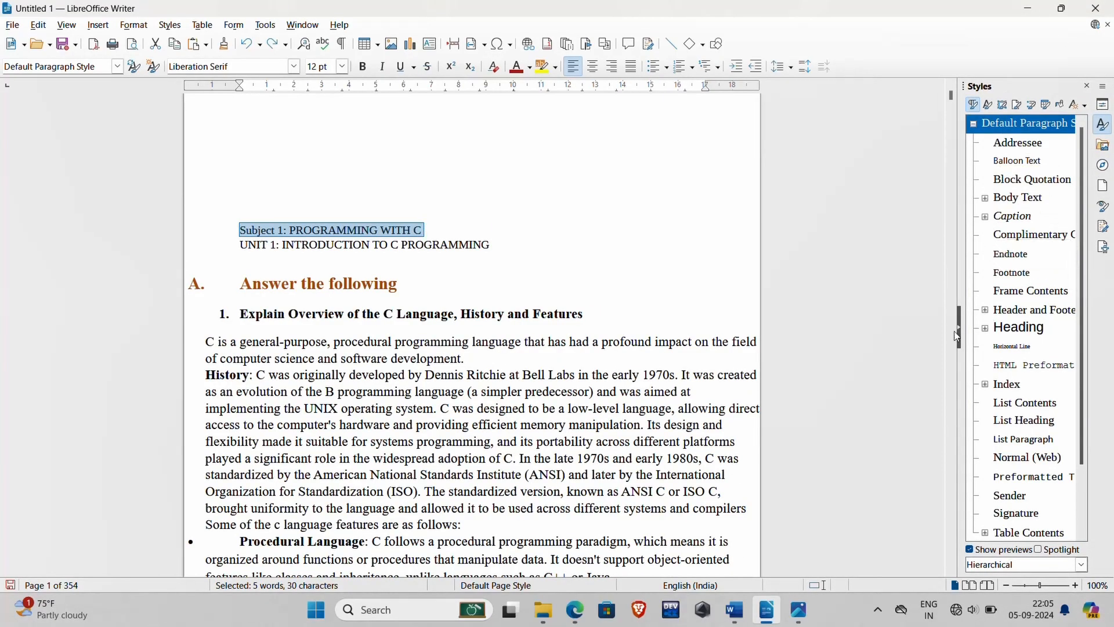
left_click(986, 328)
double_click(1025, 368)
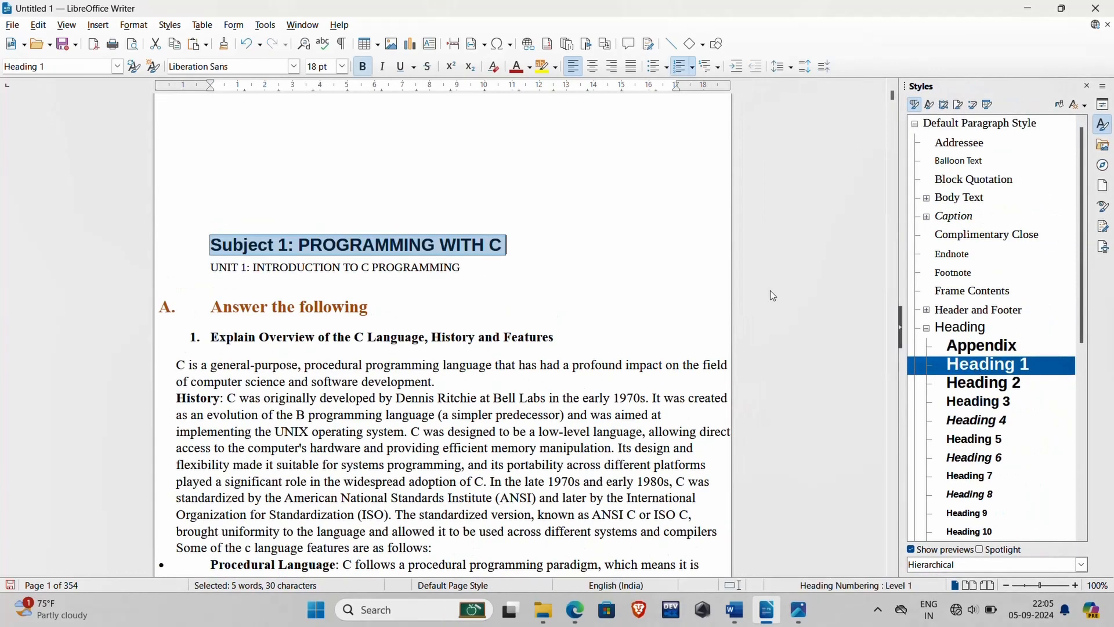
key("ctrl+z")
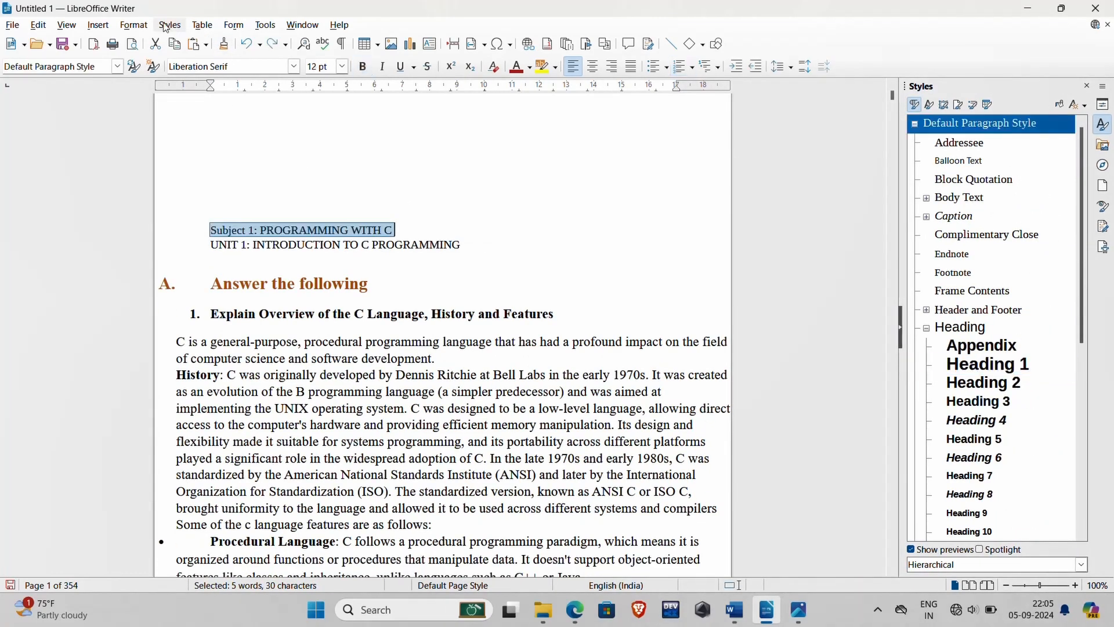
left_click(170, 26)
left_click(195, 87)
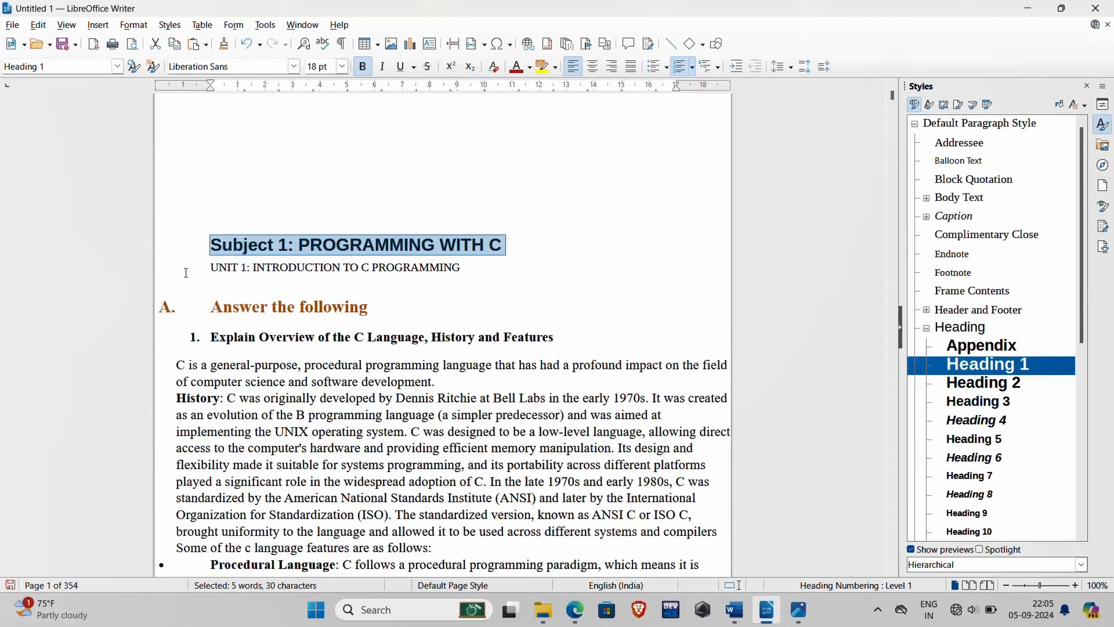
Try bold, italic and underline on the "UNIT 1: INTRODUCTION TO C PROGRAMMING" line and a different font colour on the Subject 1 and UNIT 1 lines
left_click_drag(192, 269, 476, 270)
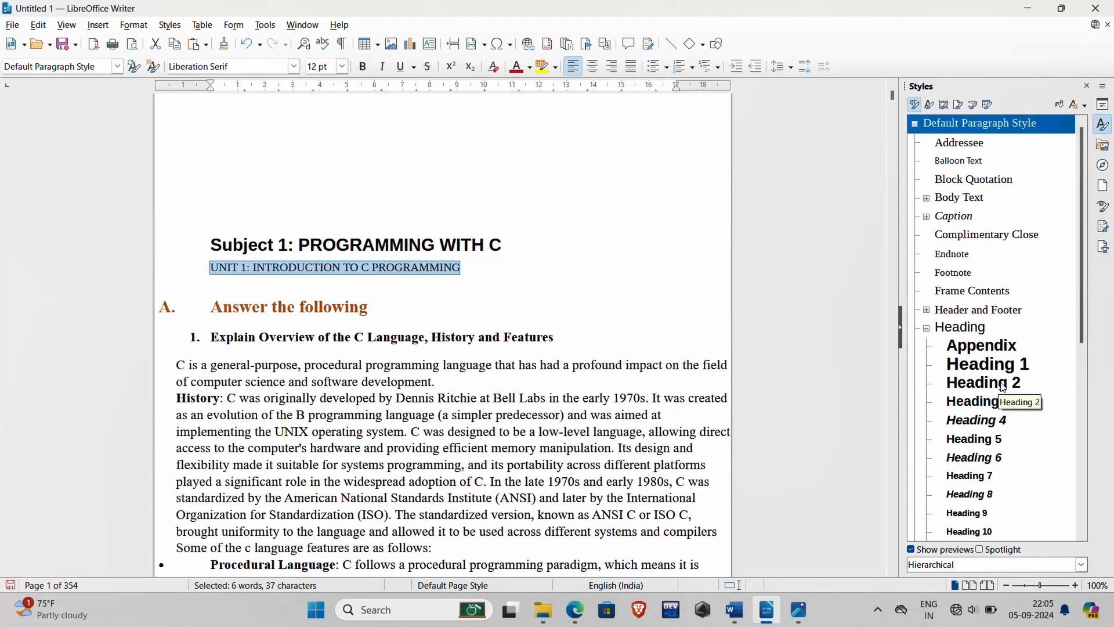
left_click(363, 66)
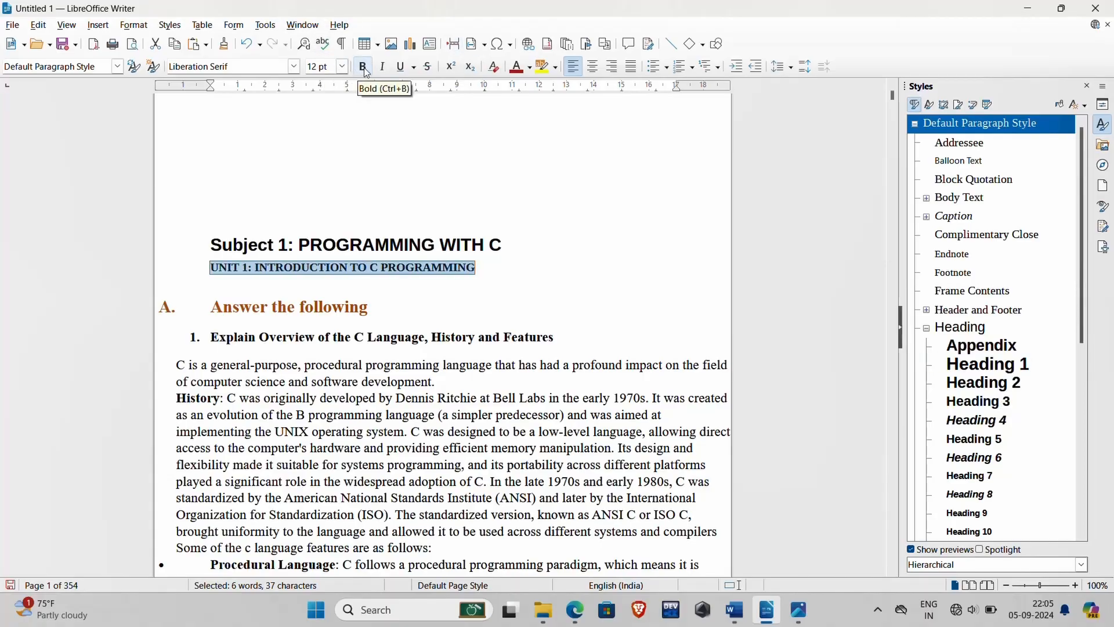
left_click(363, 68)
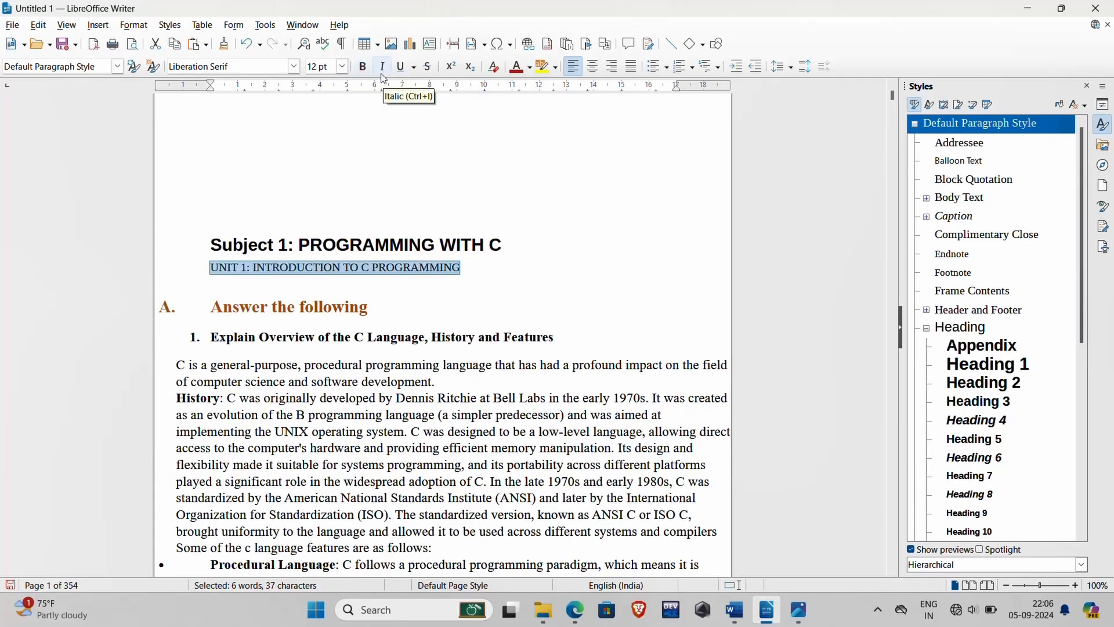
left_click(364, 67)
left_click(382, 68)
left_click(401, 67)
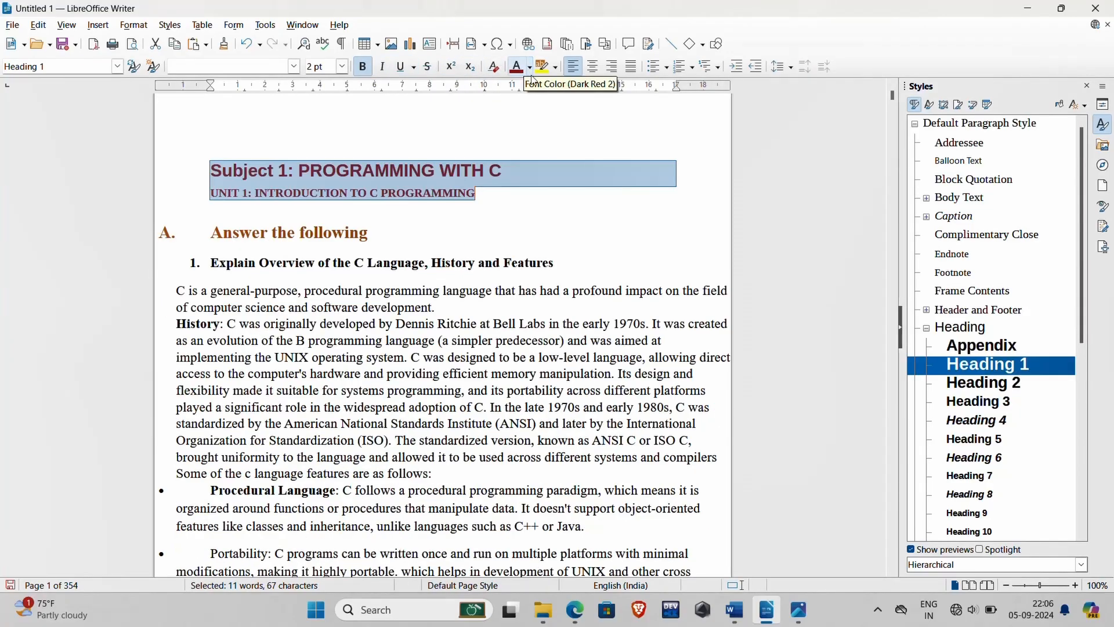
left_click(530, 68)
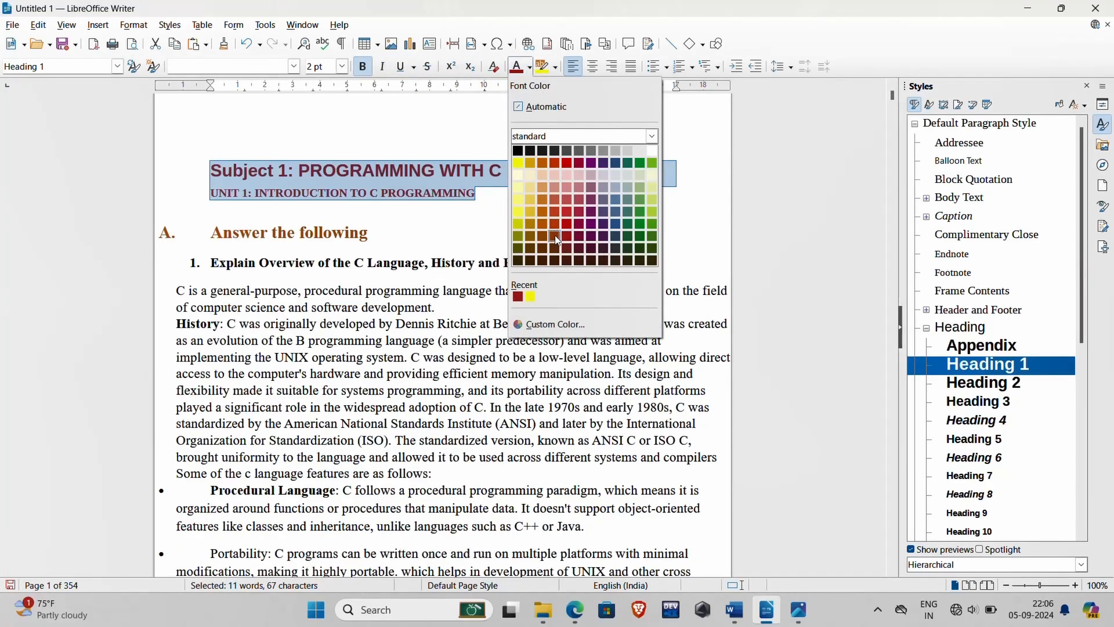
left_click(578, 243)
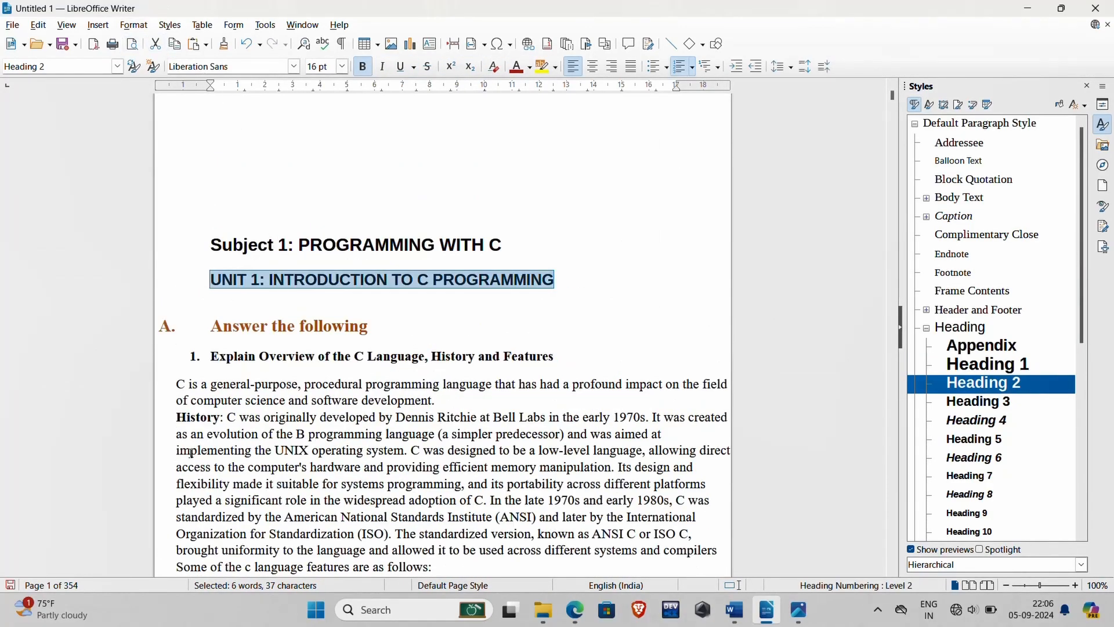
Apply Heading 1 with a brown font colour to the "Subject 2: COMPUTER ARCHITECTURE" line and Heading 2 to its UNIT 1 line
scroll(191, 454, "down", 5)
left_click_drag(210, 174, 503, 484)
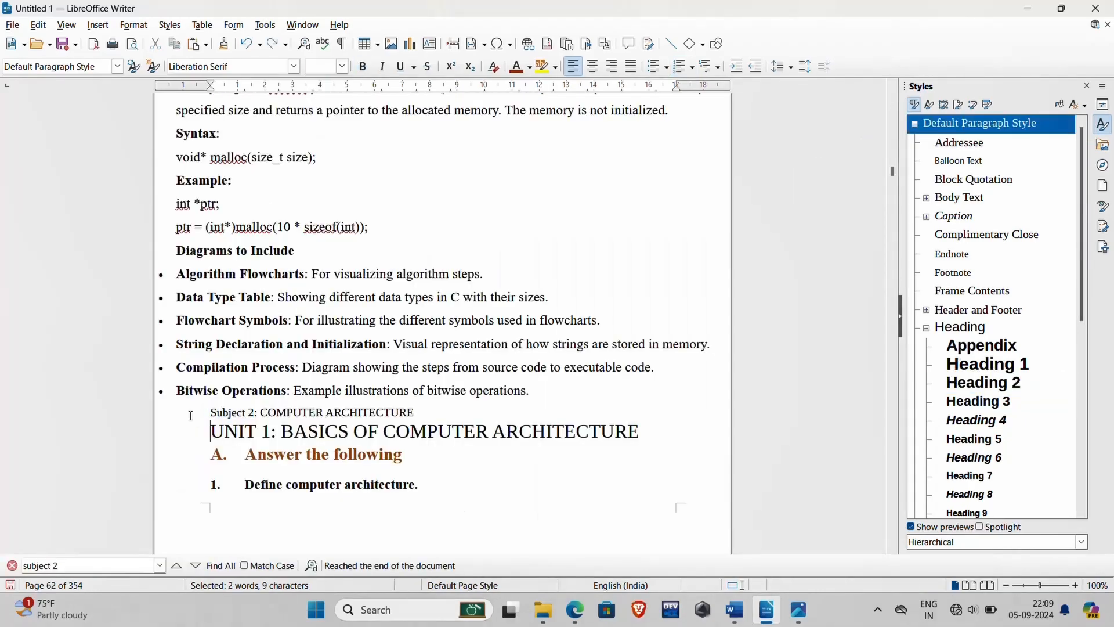
left_click_drag(209, 410, 416, 411)
double_click(987, 364)
left_click(516, 66)
left_click_drag(210, 455, 638, 458)
double_click(985, 383)
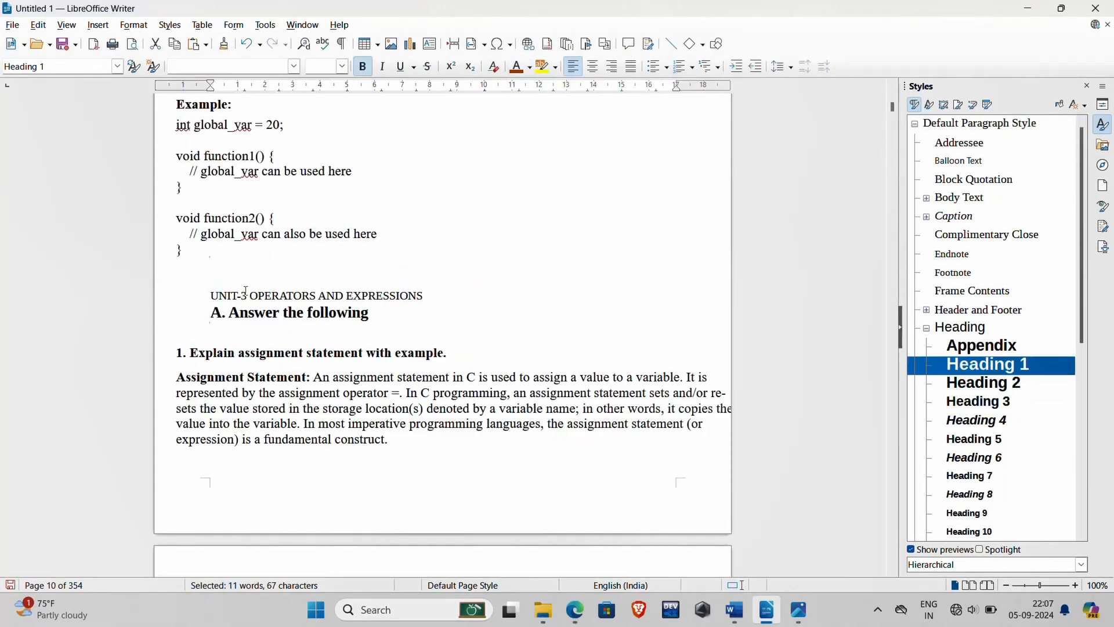
Apply Heading 2 to the "UNIT-3 OPERATORS AND EXPRESSIONS" line and to the UNIT 2 line on C language fundamentals
left_click_drag(210, 293, 424, 293)
double_click(981, 381)
scroll(428, 246, "up", 5)
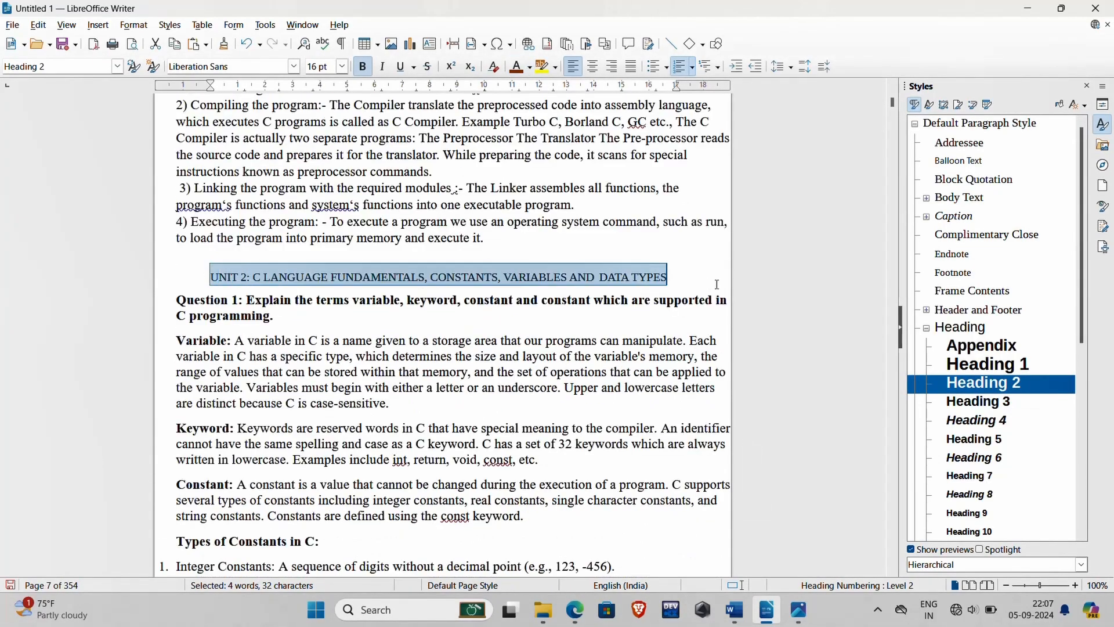
double_click(985, 383)
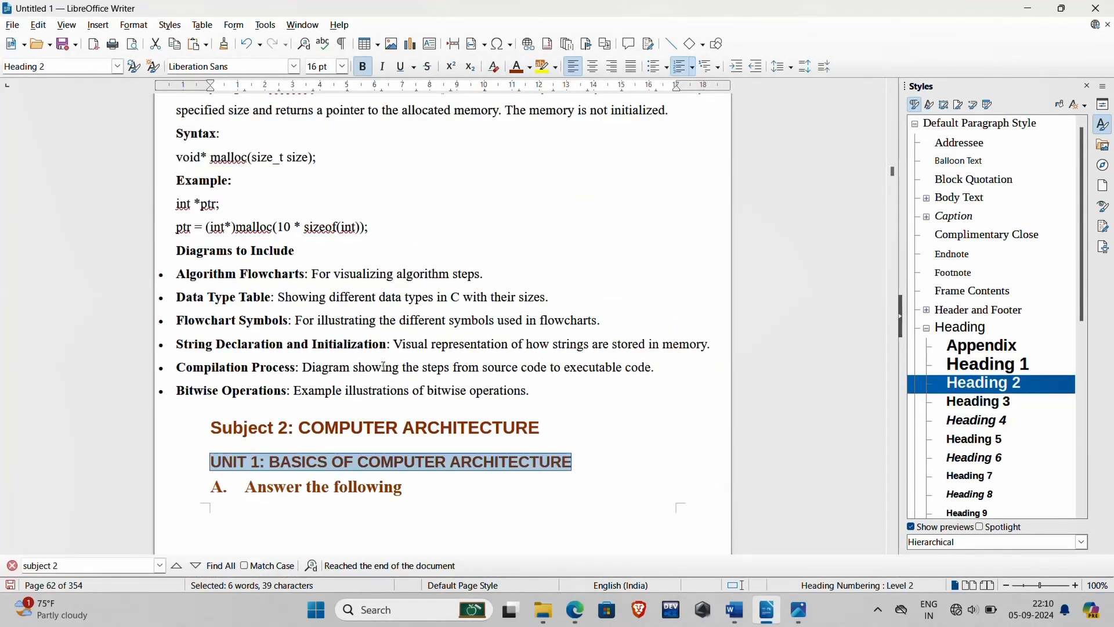
Start inserting a table of contents just before the "Subject 1: PROGRAMMING WITH C" heading on the first page
scroll(275, 429, "down", 3)
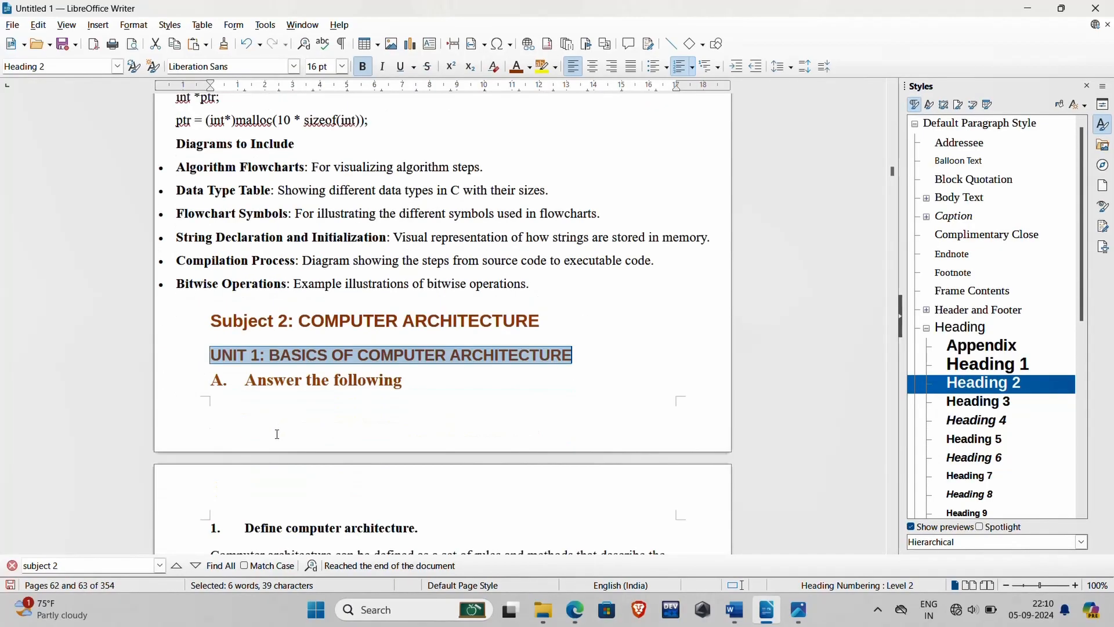
scroll(277, 434, "up", 3)
scroll(278, 434, "down", 4)
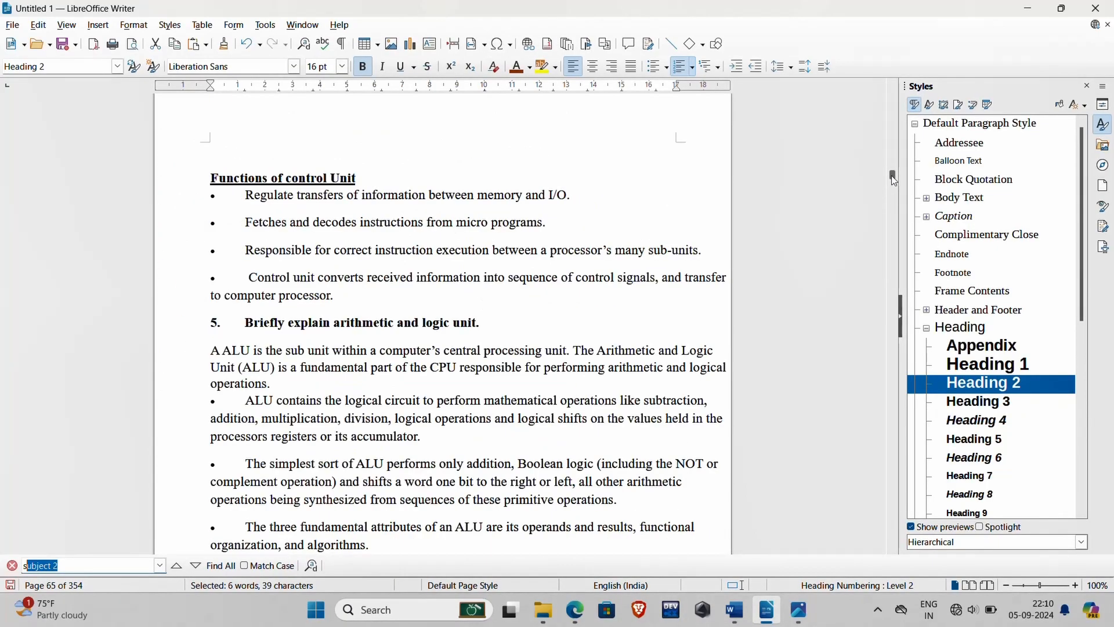
left_click_drag(892, 178, 893, 88)
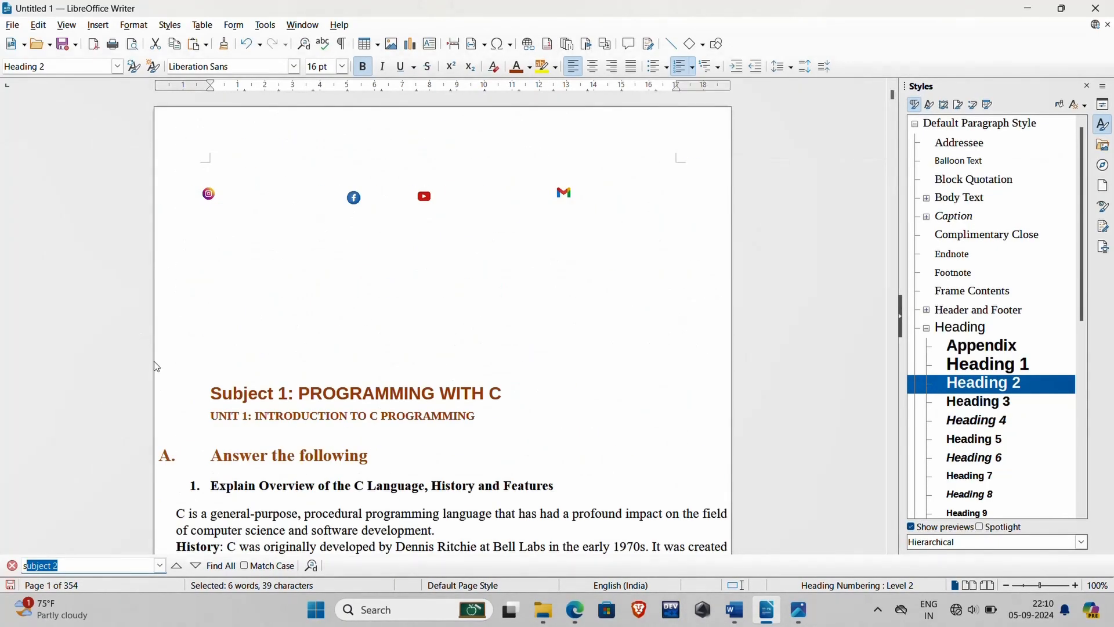
left_click(208, 393)
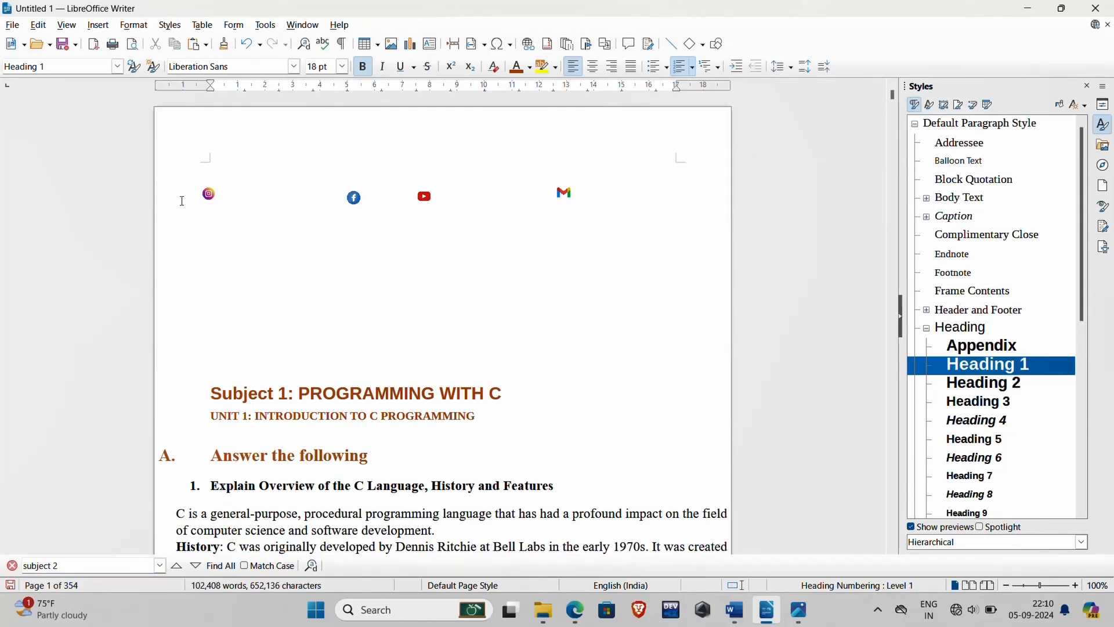
left_click(98, 26)
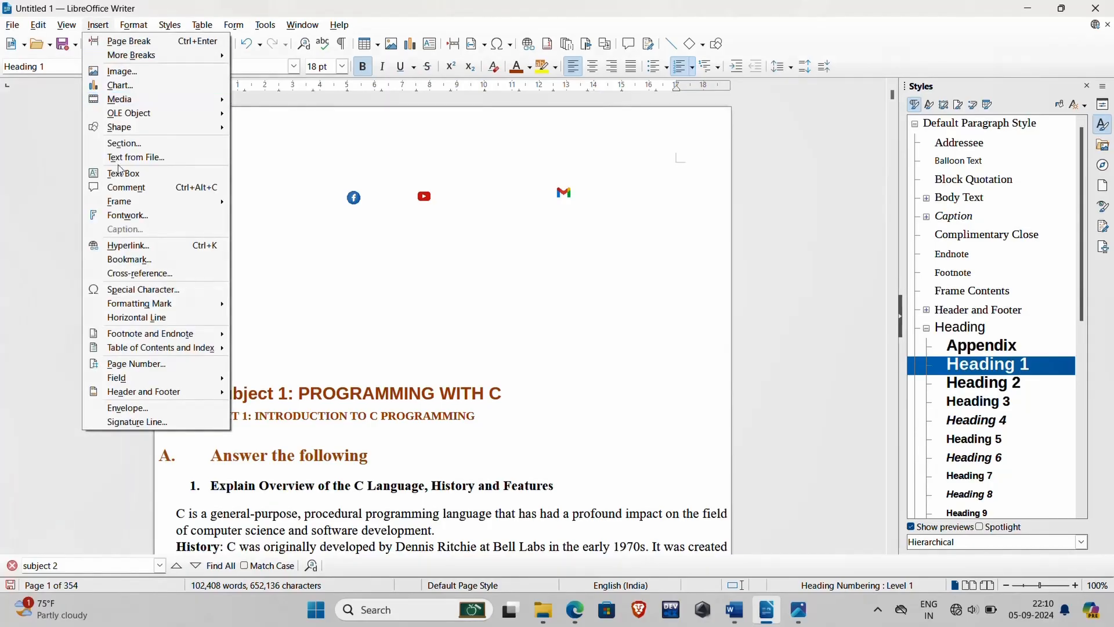
mouse_move(174, 347)
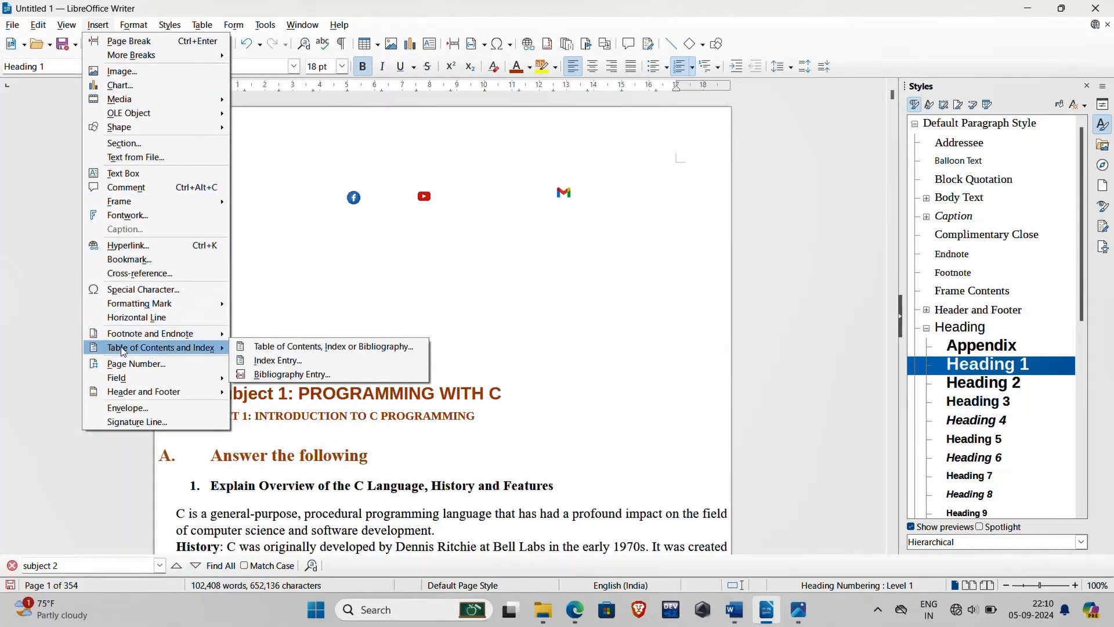
left_click(270, 347)
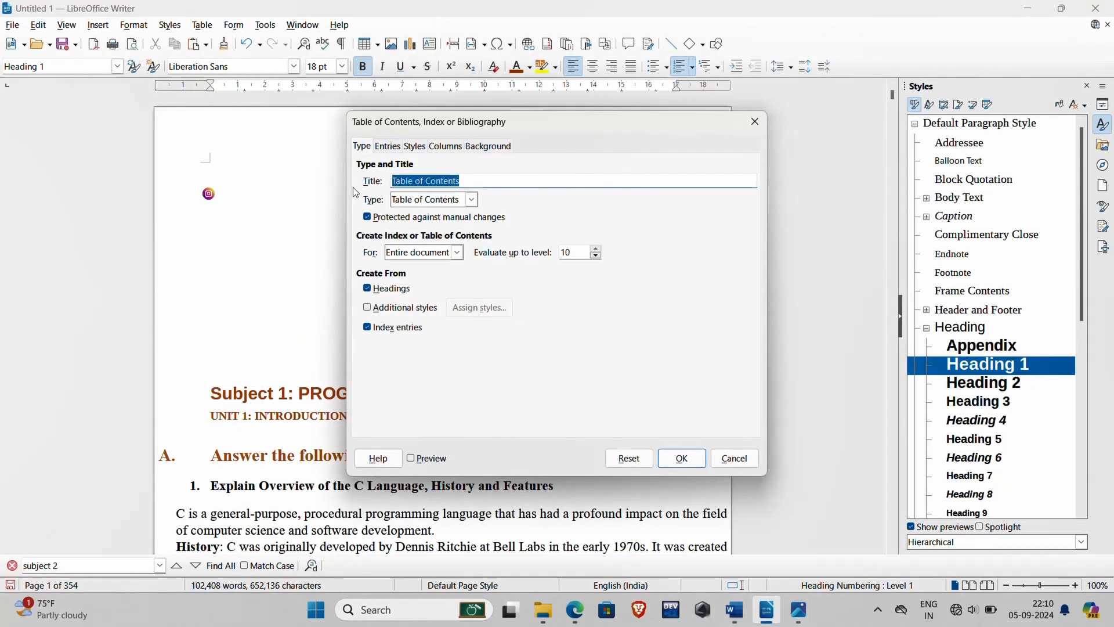
key("BackSpace")
type("INDEX")
key("BackSpace")
key("BackSpace")
key("BackSpace")
key("BackSpace")
key("BackSpace")
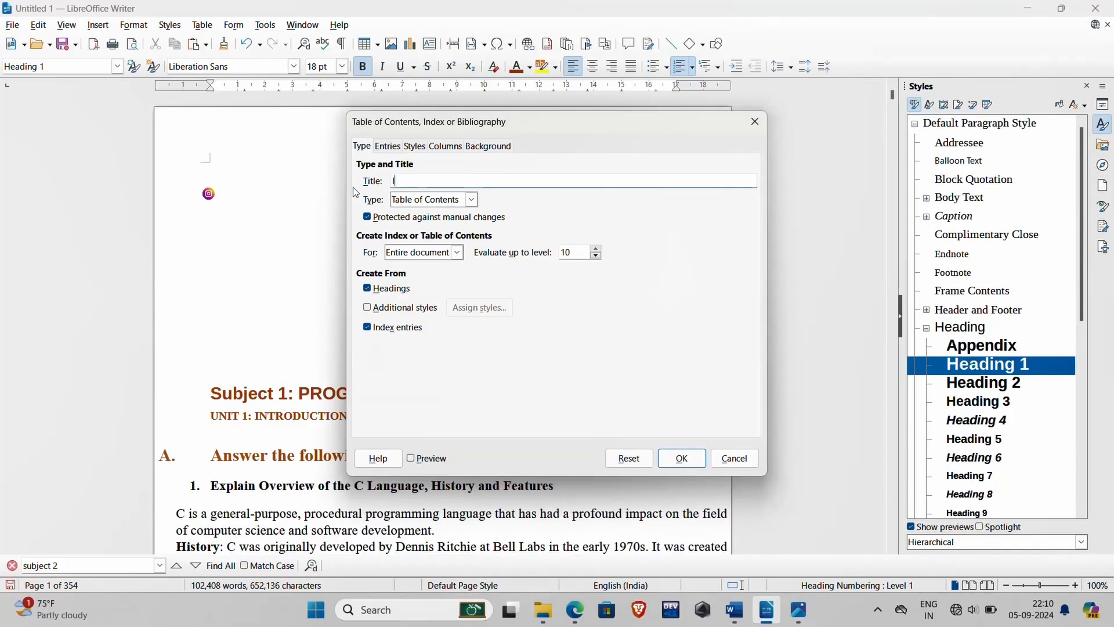
type("TABLE OF CONTENTS")
key("BackSpace")
key("BackSpace")
key("BackSpace")
key("BackSpace")
key("BackSpace")
key("BackSpace")
key("BackSpace")
key("BackSpace")
key("BackSpace")
key("BackSpace")
key("BackSpace")
key("BackSpace")
key("BackSpace")
key("BackSpace")
key("BackSpace")
key("BackSpace")
key("BackSpace")
type("HEADINGS")
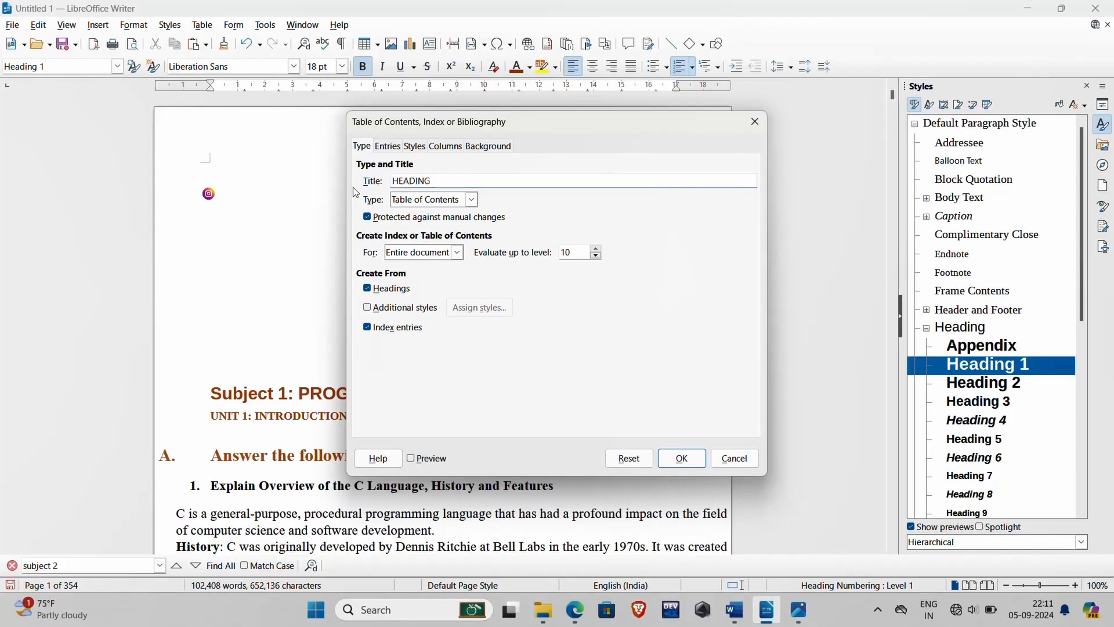
key("BackSpace")
key("BackSpace")
key("BackSpace")
key("BackSpace")
key("BackSpace")
key("BackSpace")
key("BackSpace")
key("BackSpace")
Title the table of contents CONTENTS, turn on its preview and insert it into the document
type("CONTENTS")
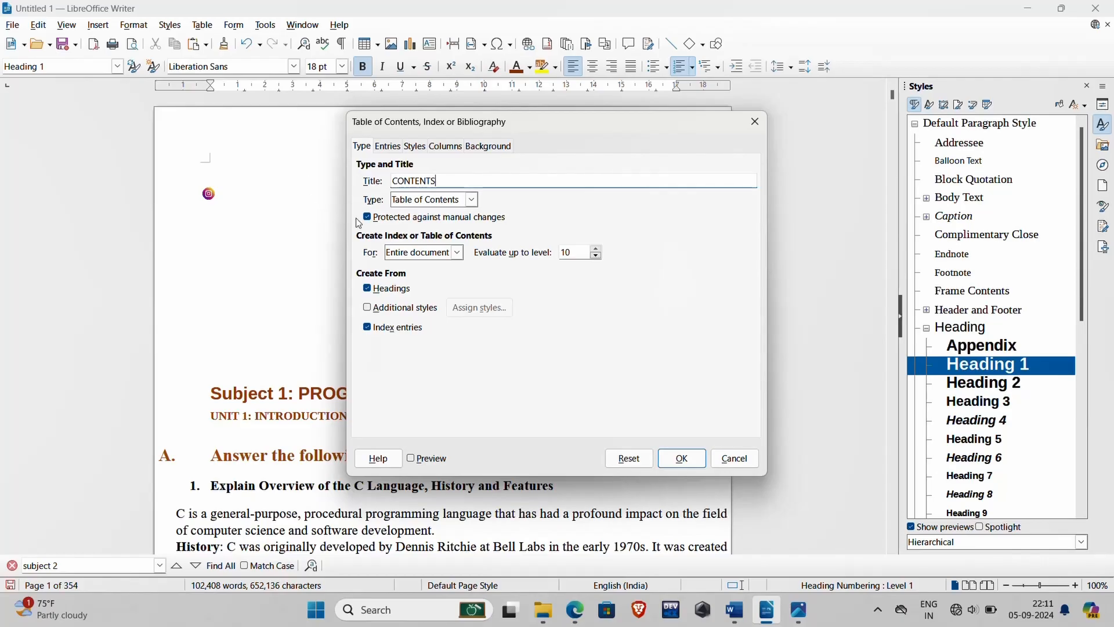
left_click(374, 222)
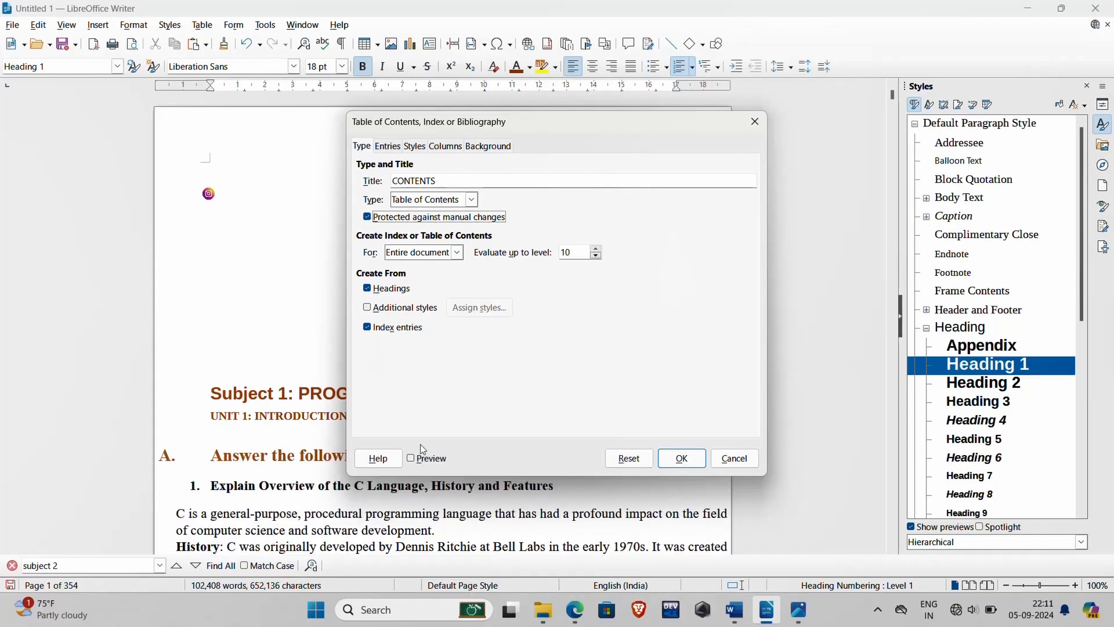
left_click(411, 459)
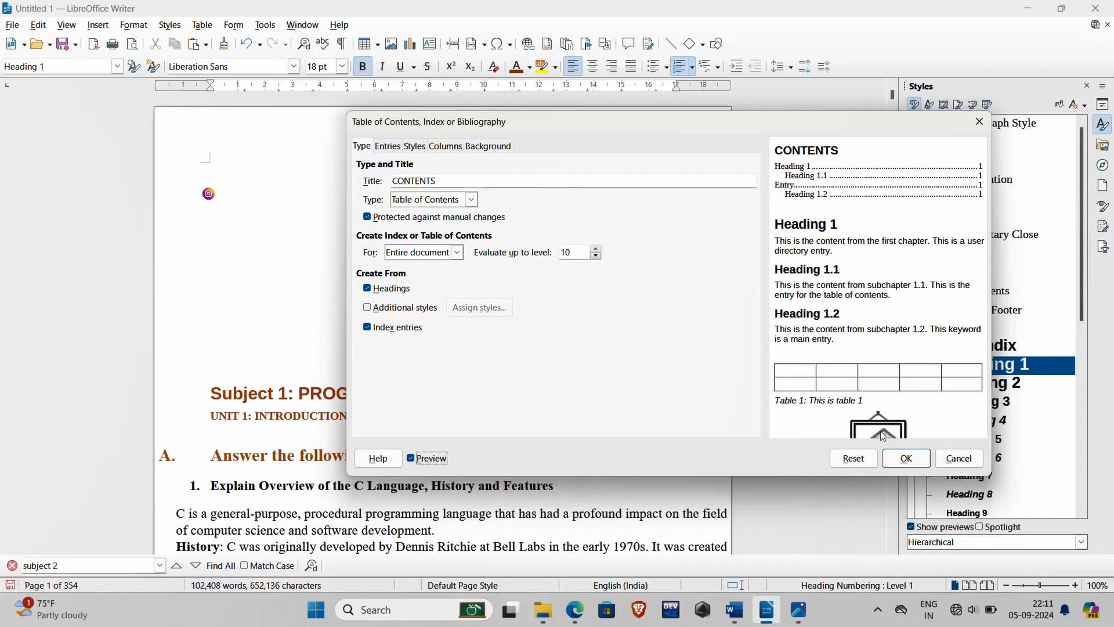
left_click(909, 460)
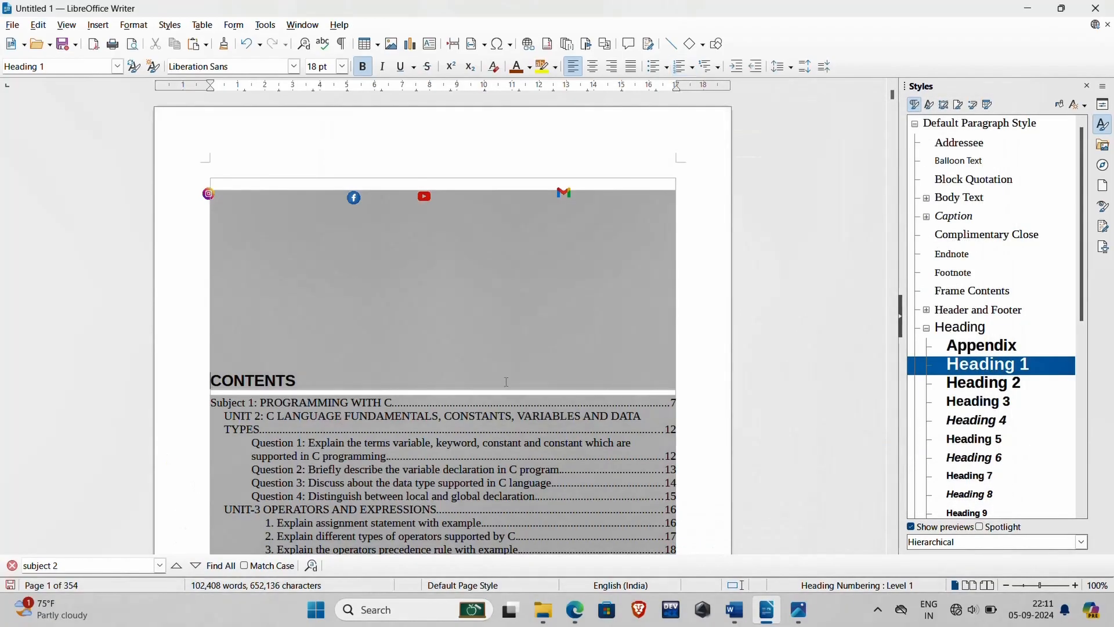
Examine the inserted table of contents, checking the subject, unit and question entries with their page numbers
scroll(444, 370, "down", 8)
scroll(444, 370, "down", 15)
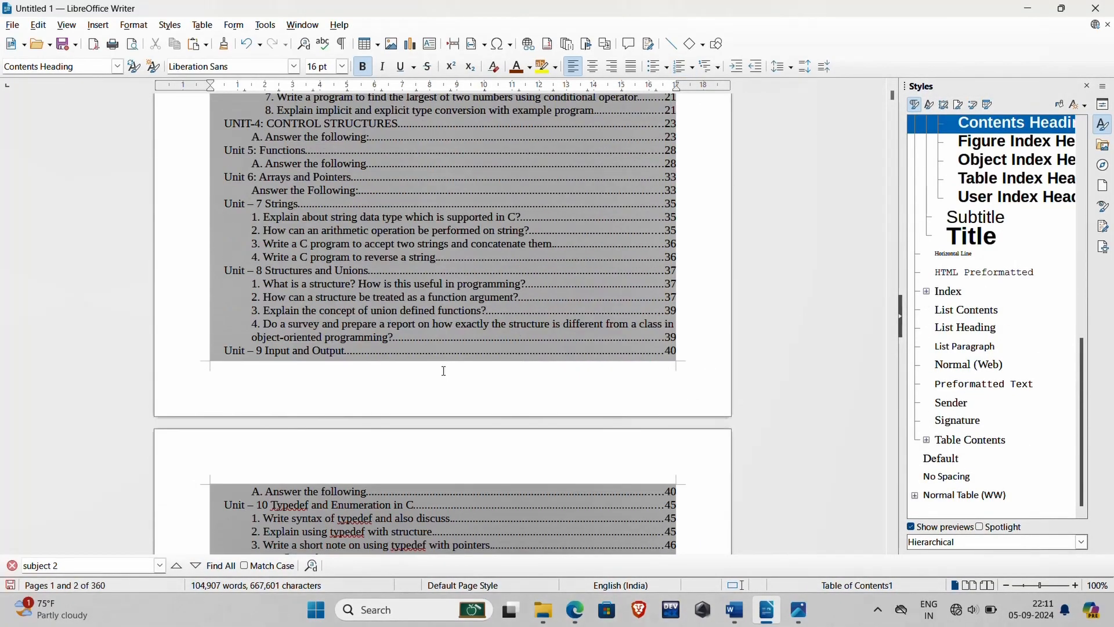
scroll(443, 370, "down", 15)
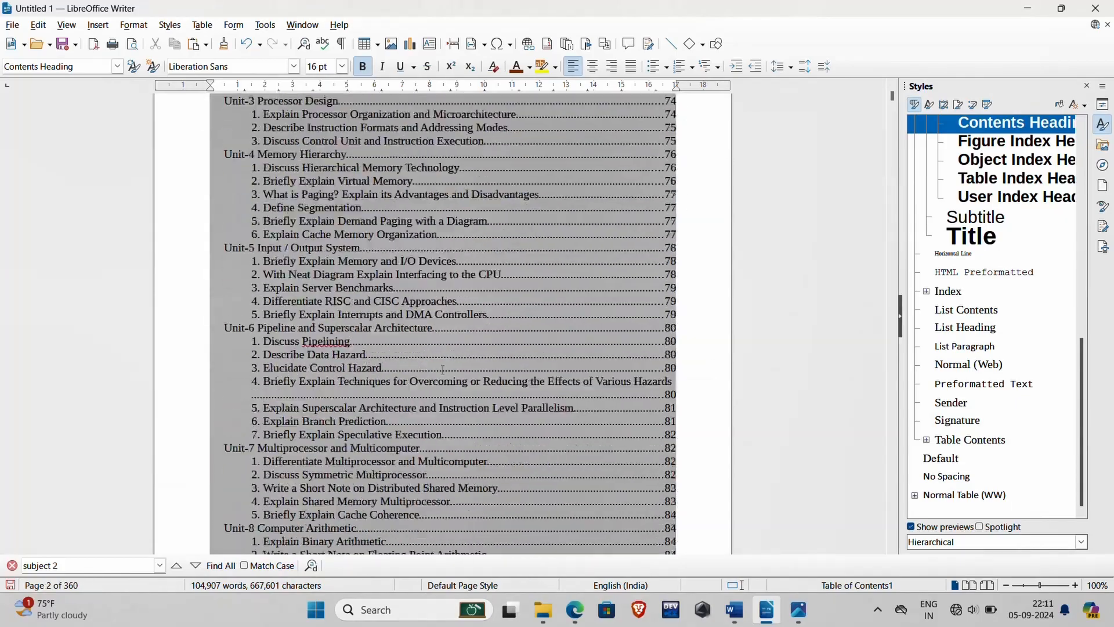
scroll(443, 371, "down", 15)
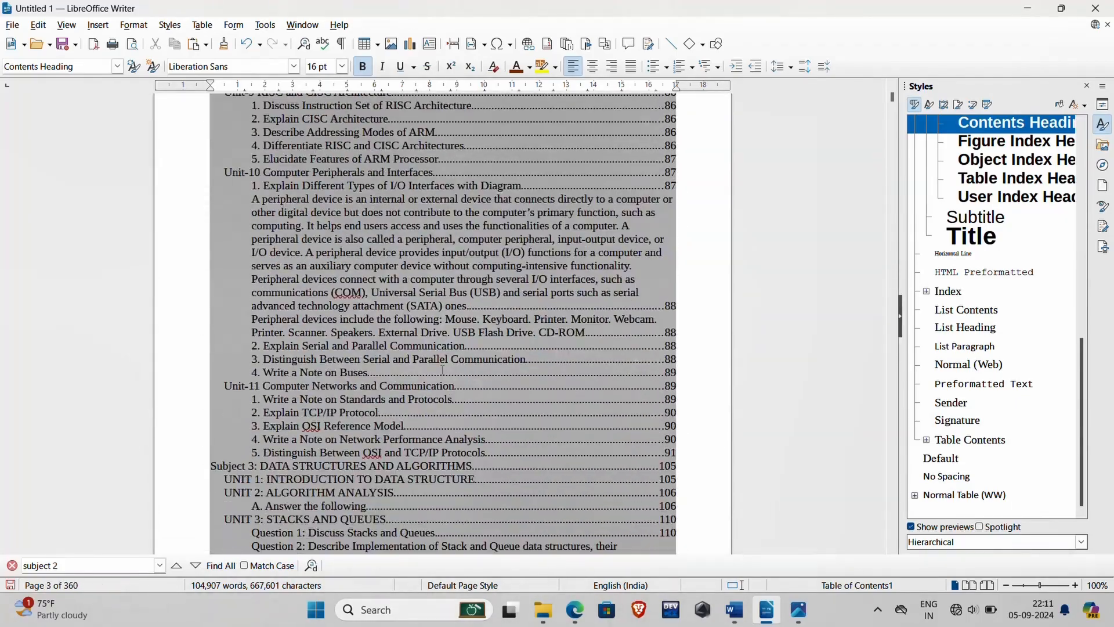
scroll(443, 370, "down", 8)
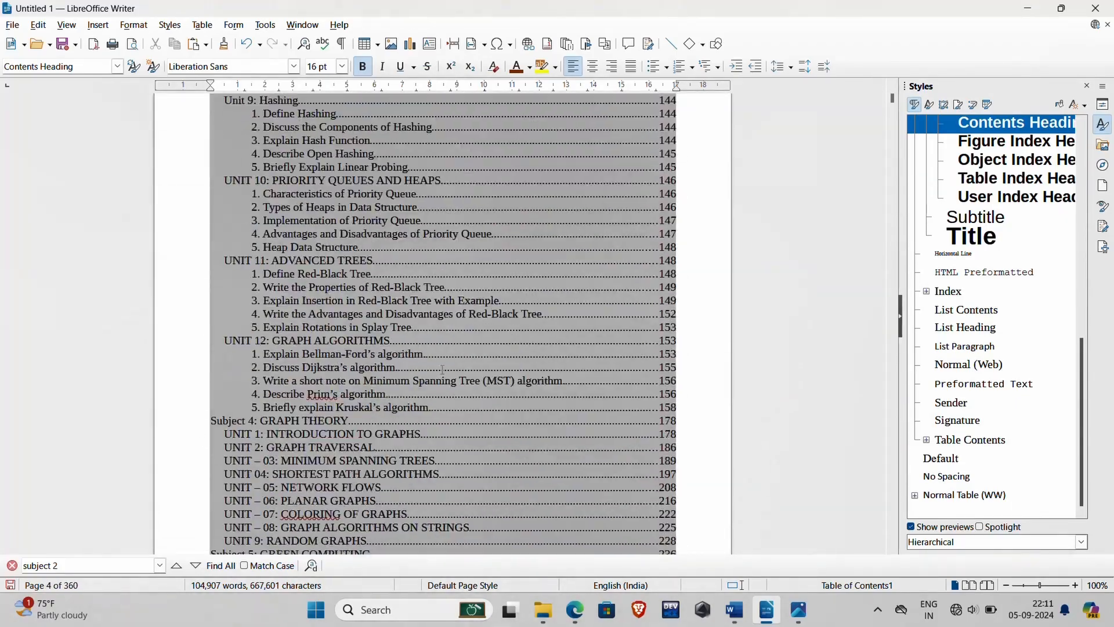
scroll(337, 260, "up", 20)
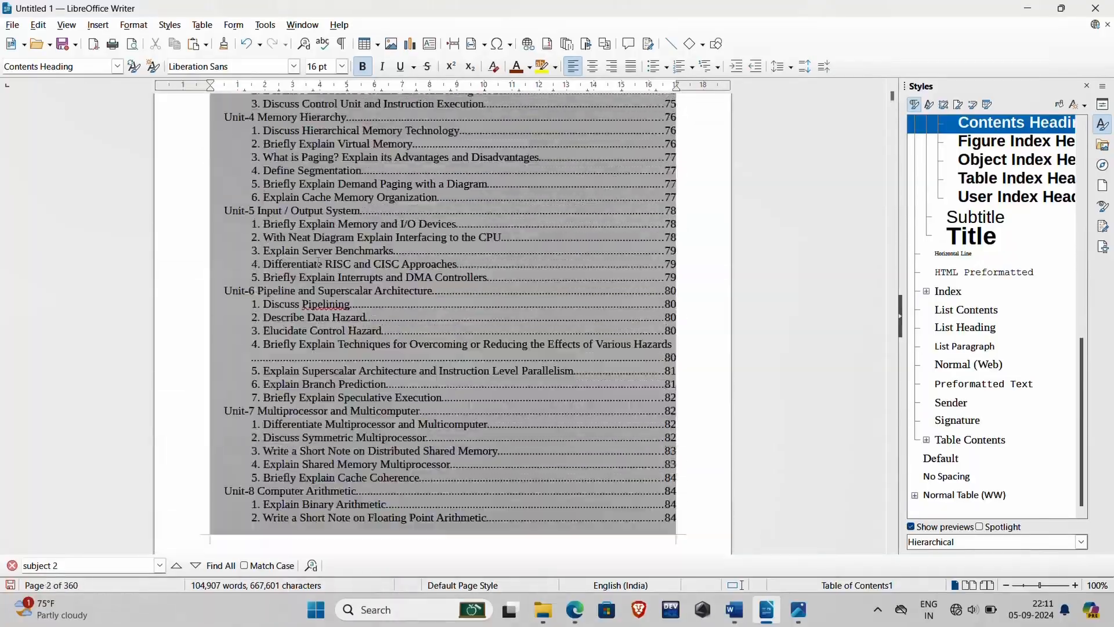
scroll(318, 259, "up", 15)
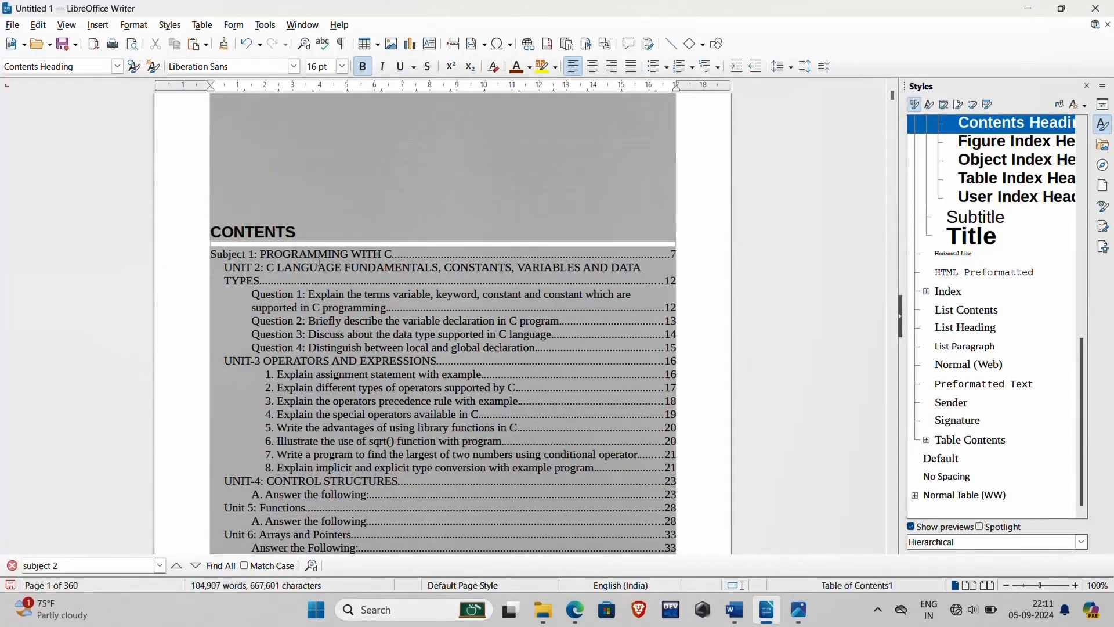
scroll(318, 261, "up", 5)
scroll(317, 261, "down", 9)
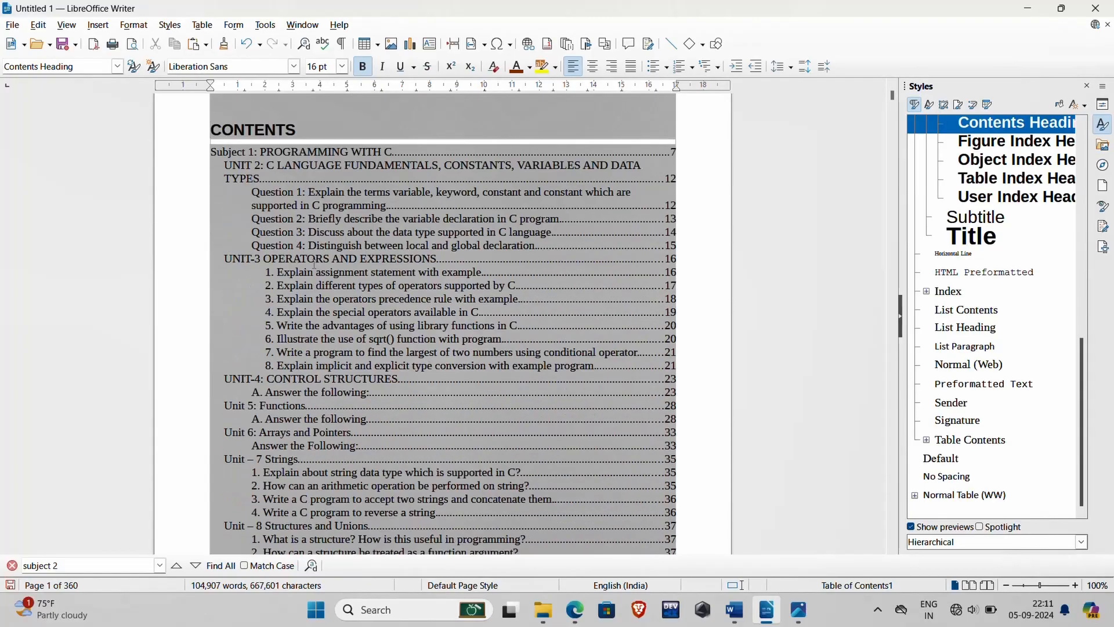
Follow the UNIT 2 "Question 1" link and the "Subject 1: PROGRAMMING WITH C" link, returning to the table of contents after each
left_click(322, 196, "ctrl")
scroll(436, 258, "up", 5)
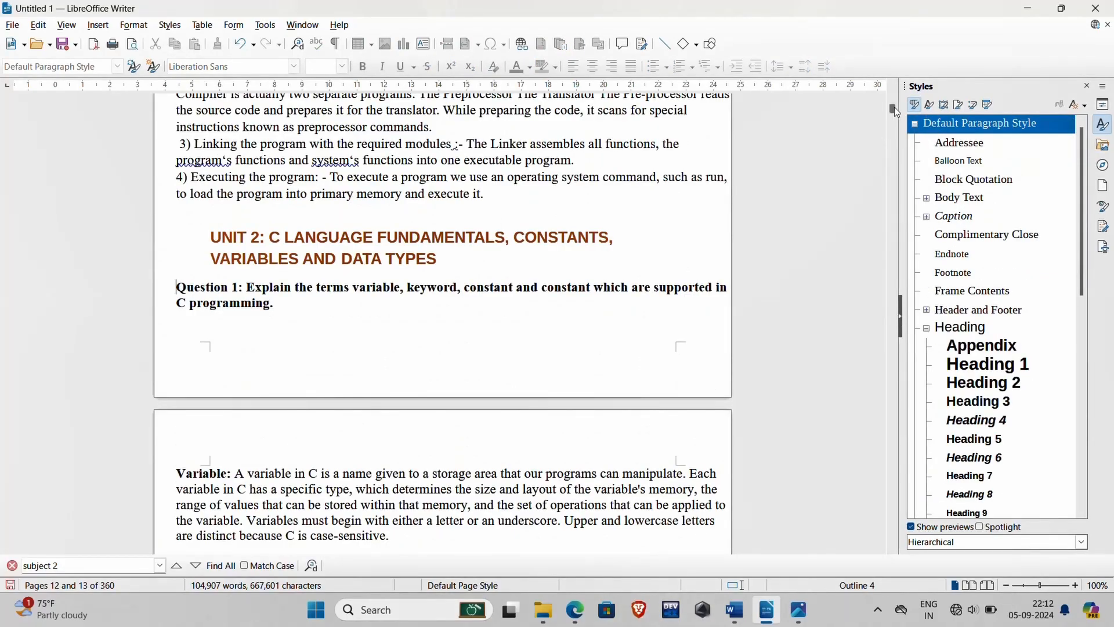
left_click_drag(897, 112, 897, 95)
left_click(294, 414)
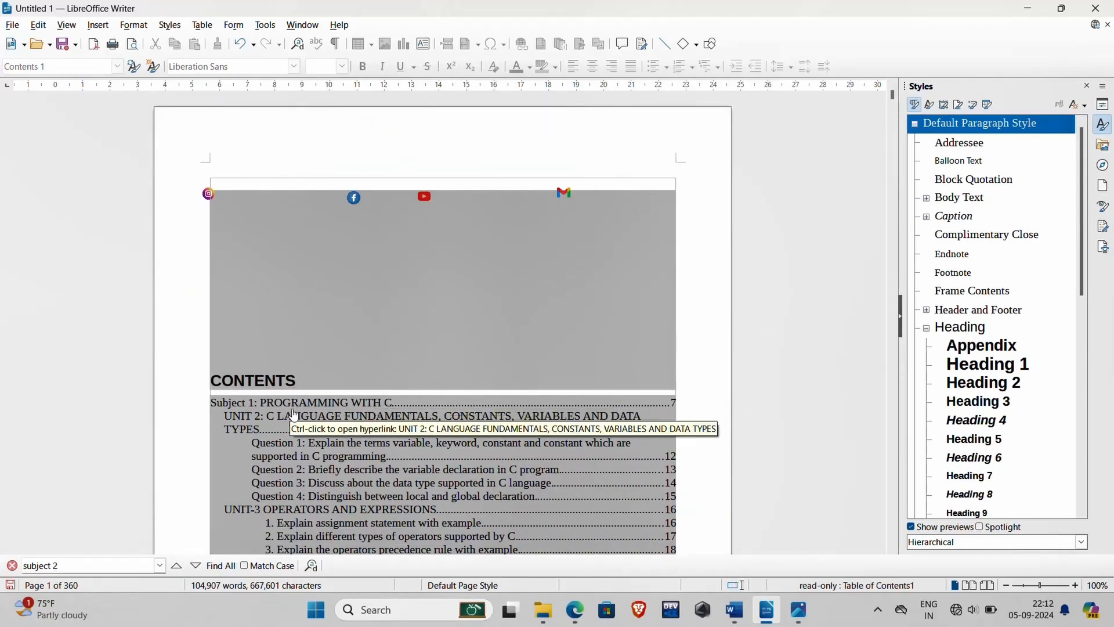
left_click(295, 403, "ctrl")
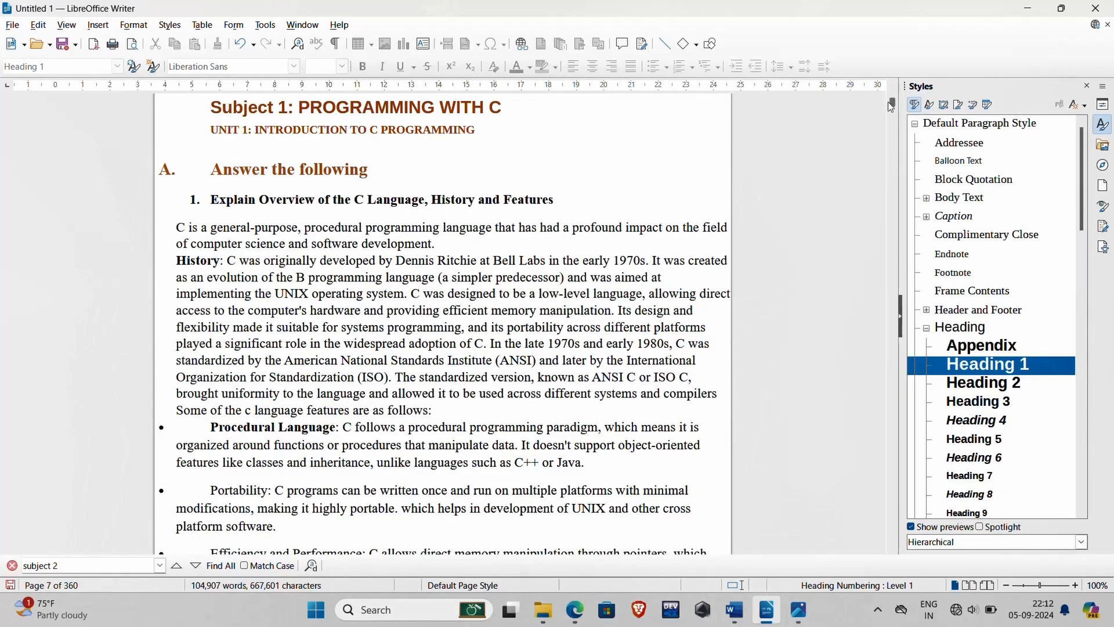
left_click_drag(891, 106, 894, 94)
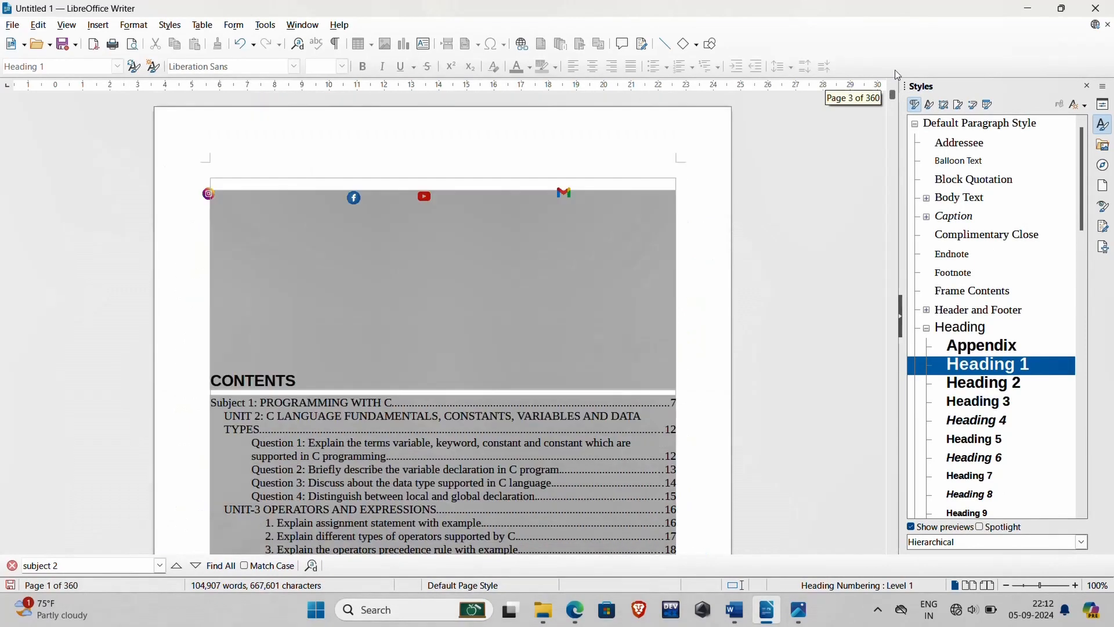
Follow the UNIT-3 link and the "A. Answer the following" link under UNIT-4, and look through the UNIT-4 pages
left_click(280, 510, "ctrl")
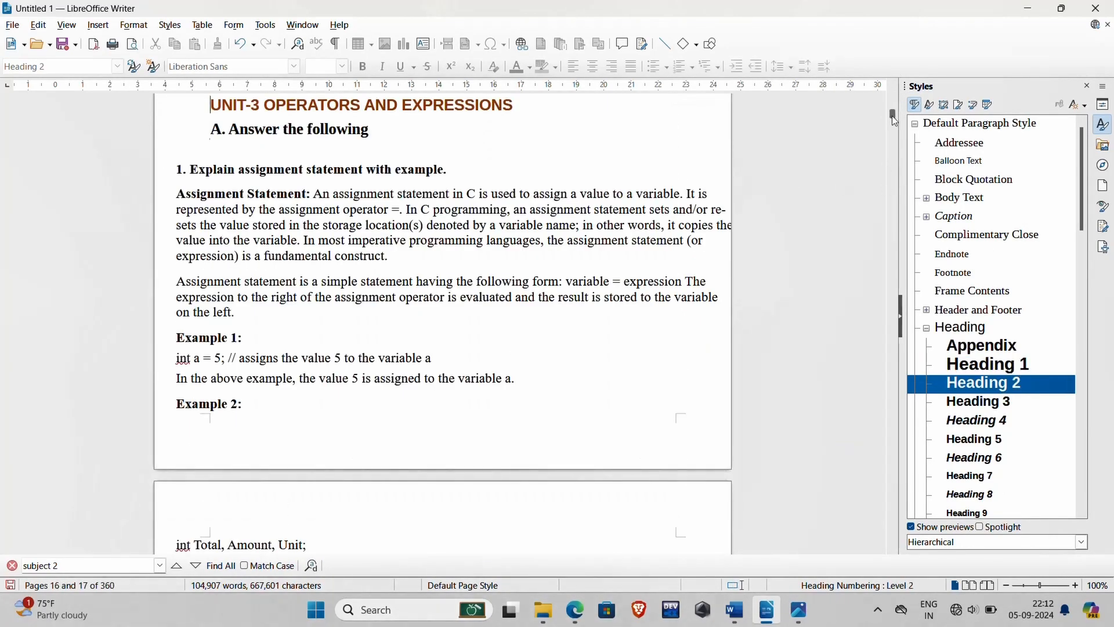
left_click_drag(896, 121, 894, 94)
scroll(291, 468, "down", 3)
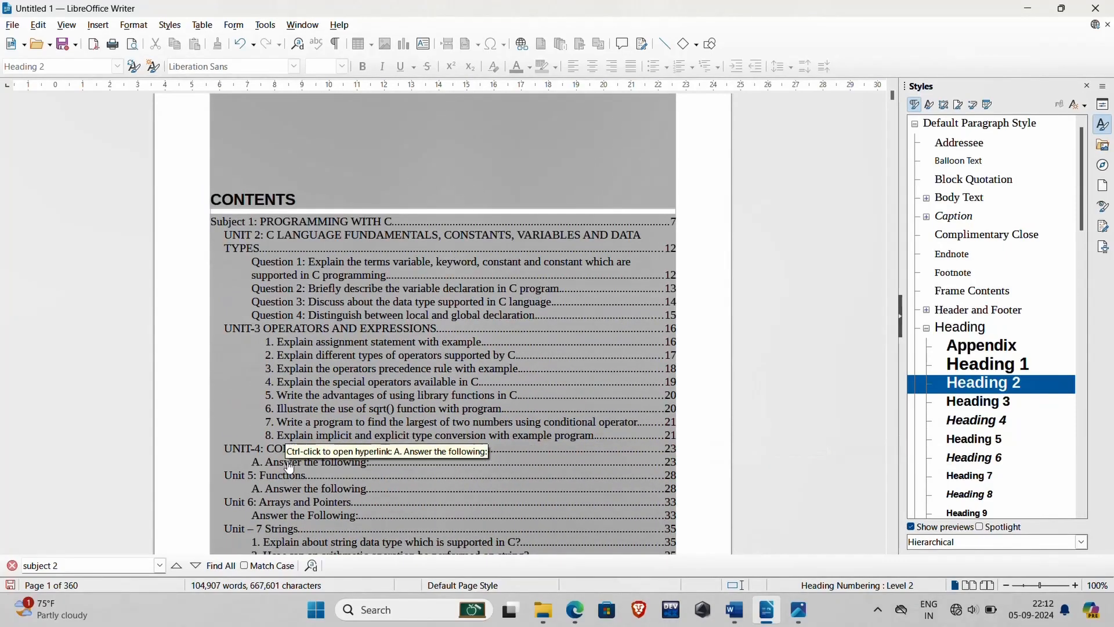
left_click(290, 464, "ctrl")
scroll(494, 290, "down", 20)
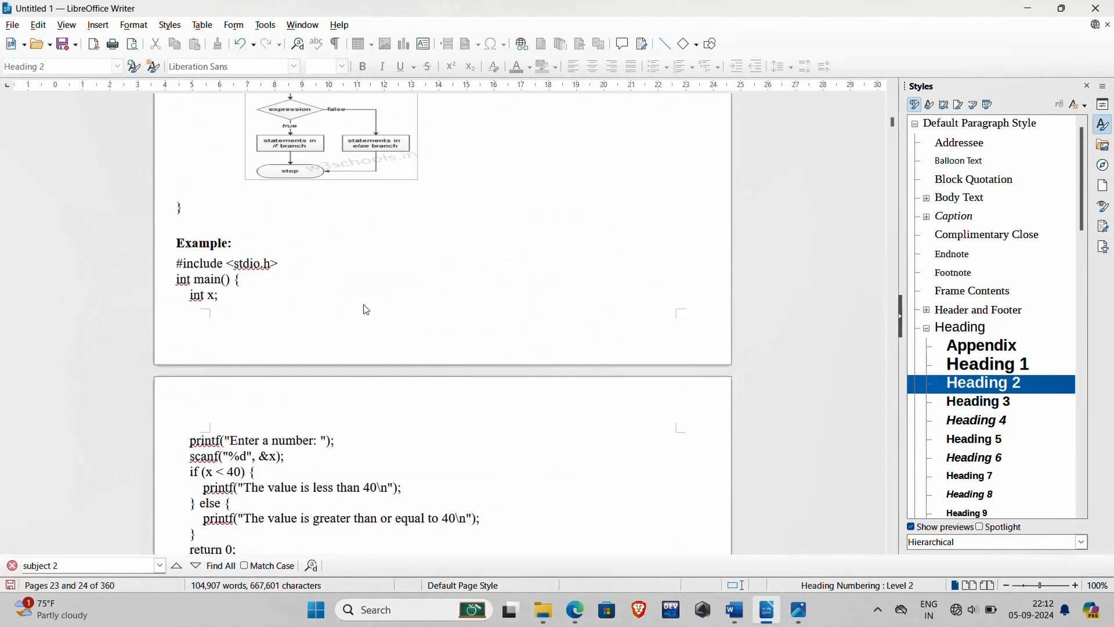
scroll(357, 281, "down", 20)
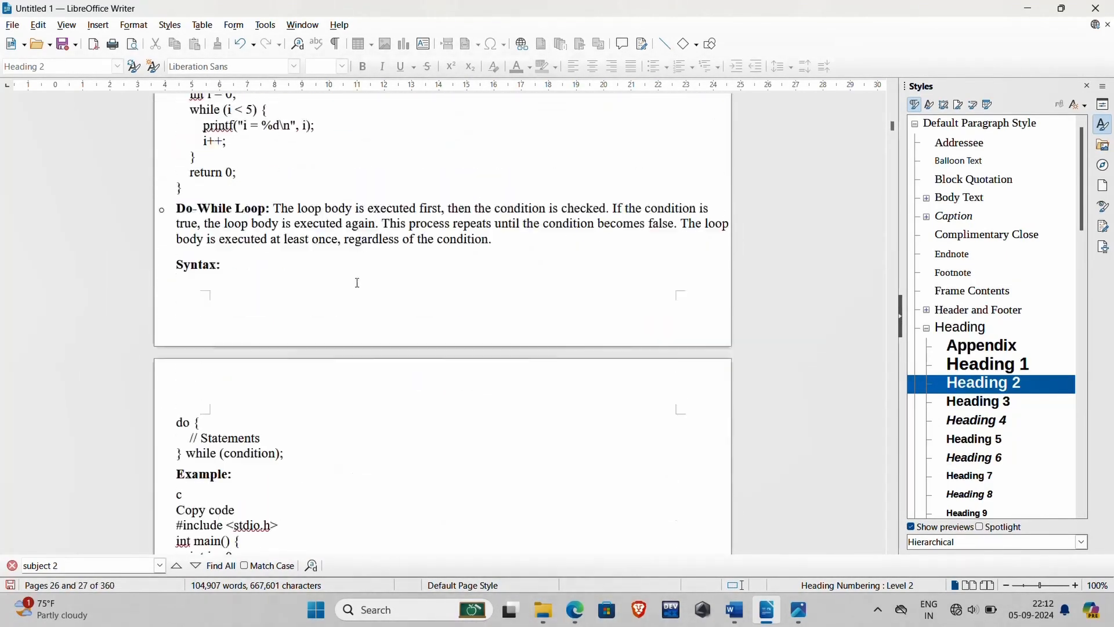
scroll(355, 275, "down", 20)
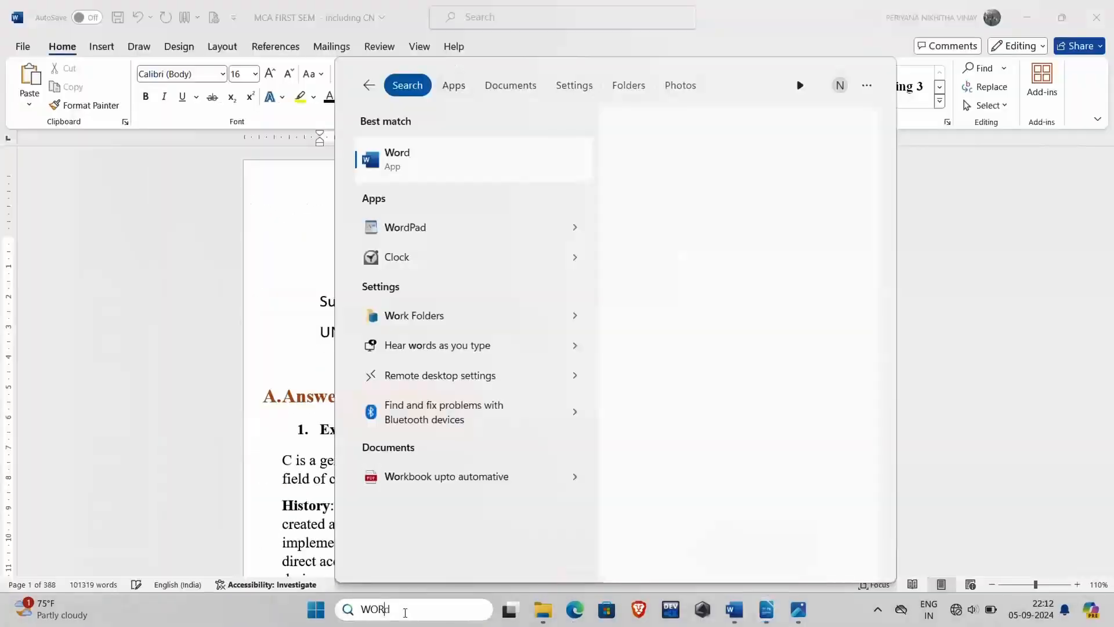
Switch to the "MCA FIRST SEM - including CN" document in Microsoft Word and look through its opening pages
type("D")
key("Escape")
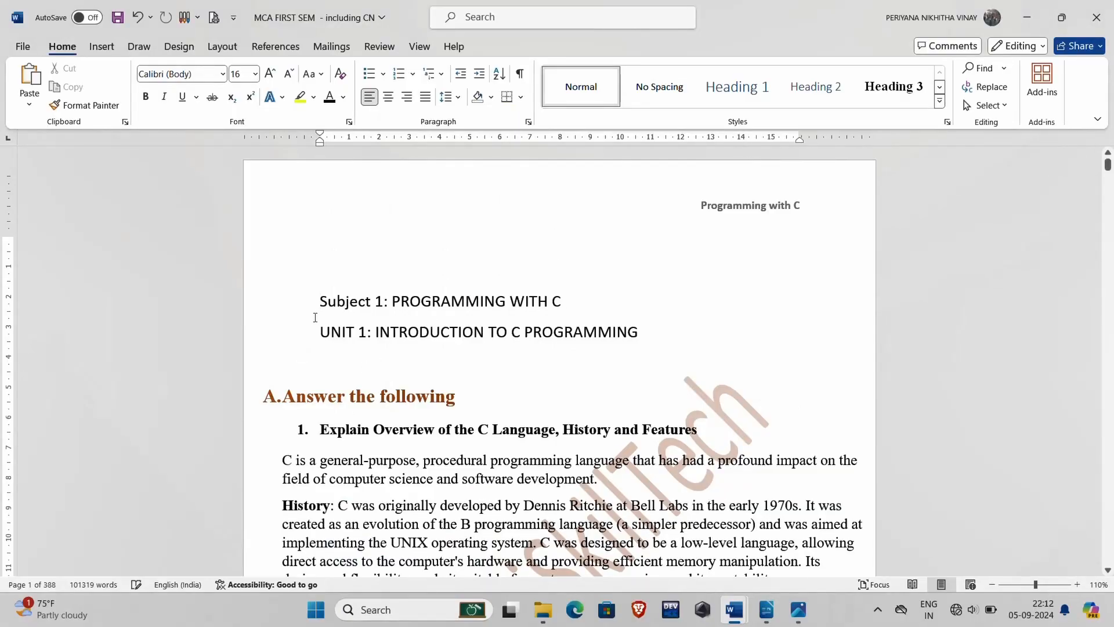
scroll(317, 319, "down", 20)
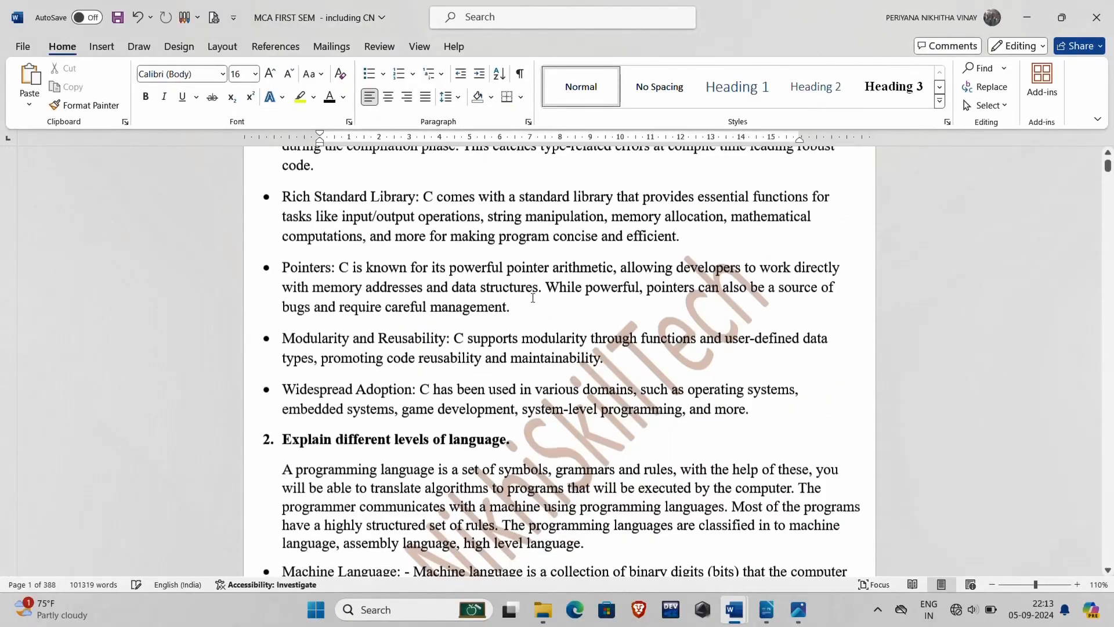
Apply the Heading 1 style and a dark orange font colour to the "Subject 1: PROGRAMMING WITH C" title
scroll(532, 298, "up", 7)
scroll(532, 298, "up", 10)
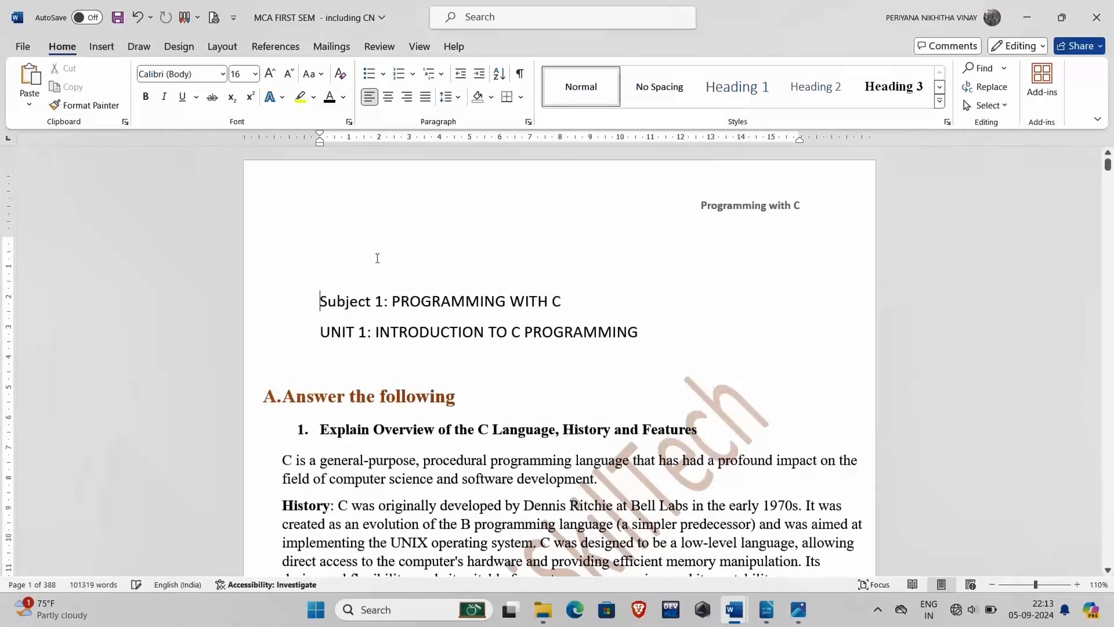
left_click(261, 311)
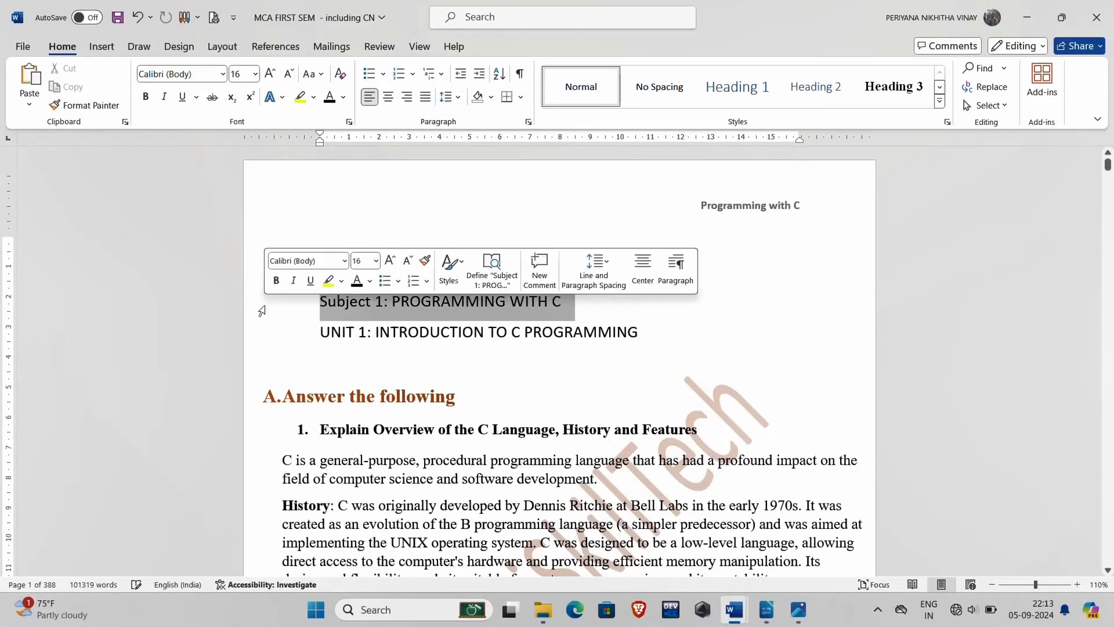
left_click(747, 93)
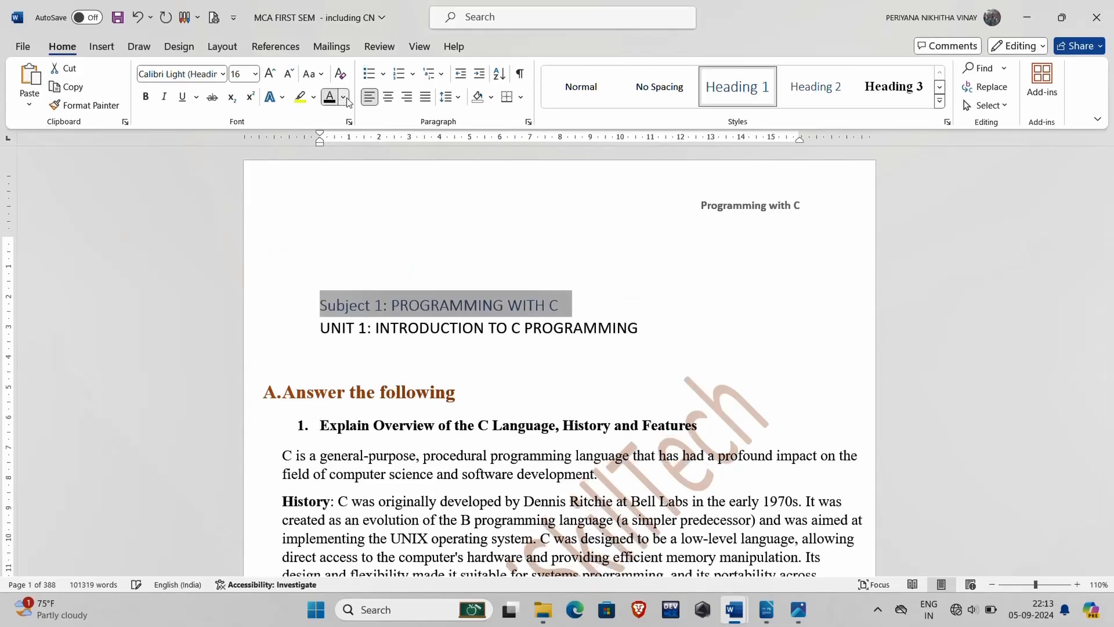
left_click(344, 97)
left_click(389, 231)
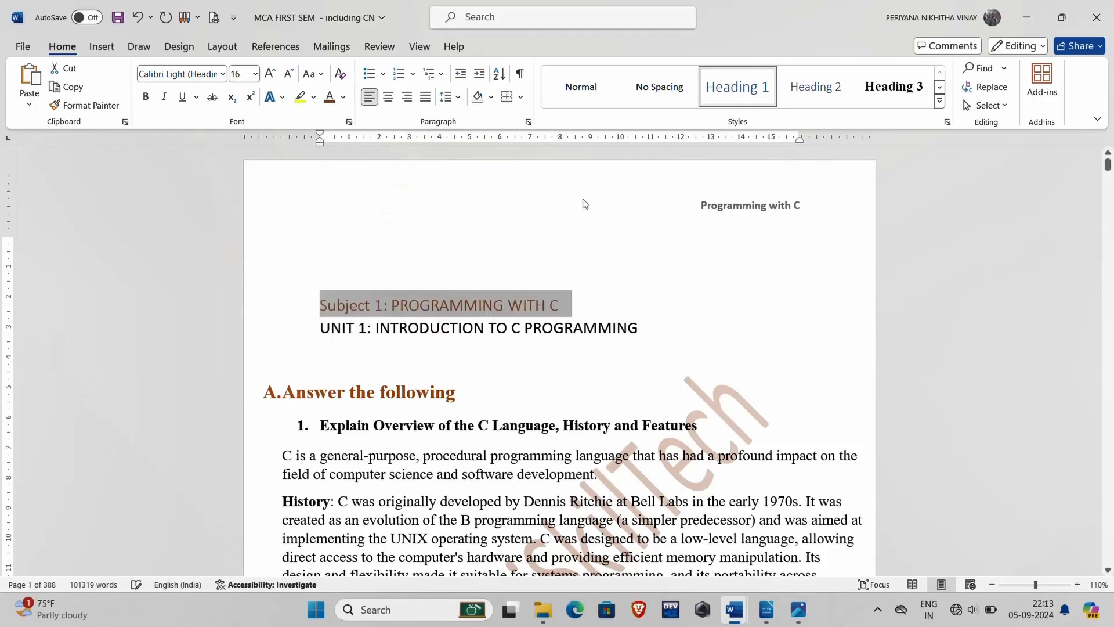
Make the "Subject 1: PROGRAMMING WITH C" title bold and enlarge it to 24 pt
key("ctrl+b")
key("ctrl+shift+period")
key("ctrl+shift+period")
key("ctrl+shift+period")
key("ctrl+shift+period")
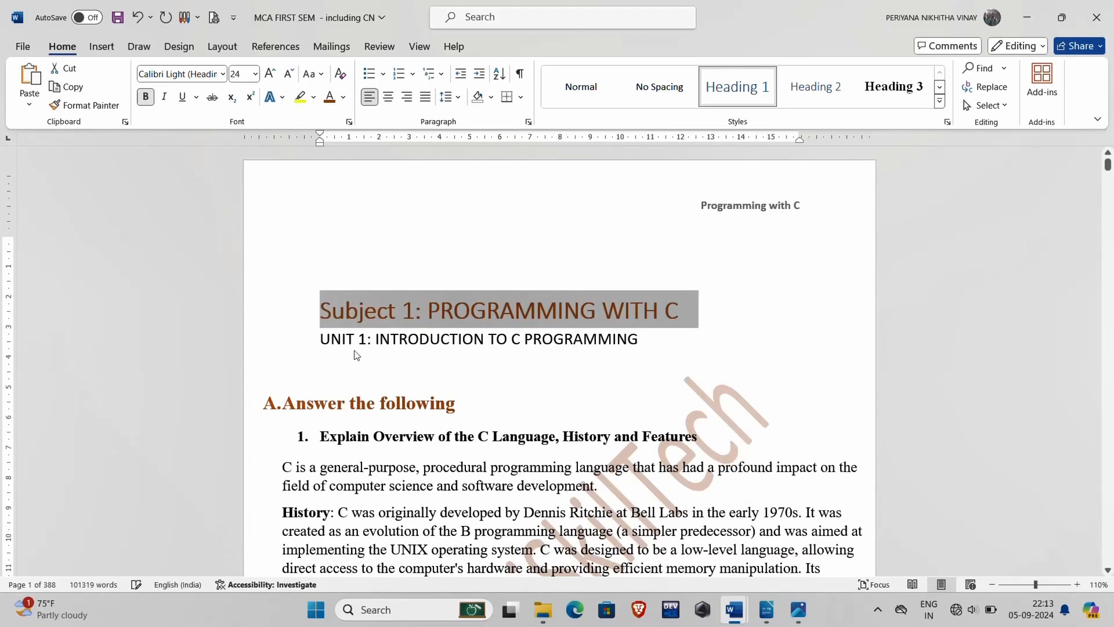
Style the "UNIT 1: INTRODUCTION TO C PROGRAMMING" title as Heading 2 in dark orange, bold, at 18 pt
left_click(293, 347)
left_click(784, 99)
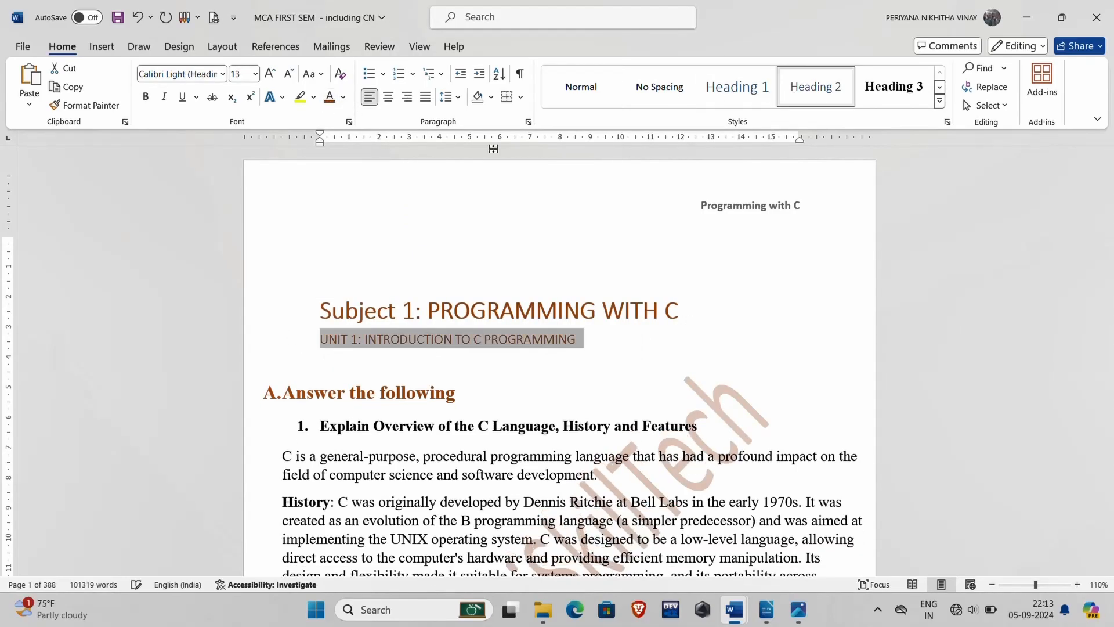
key("ctrl+b")
key("ctrl+shift+period")
key("ctrl+shift+period")
key("ctrl+shift+period")
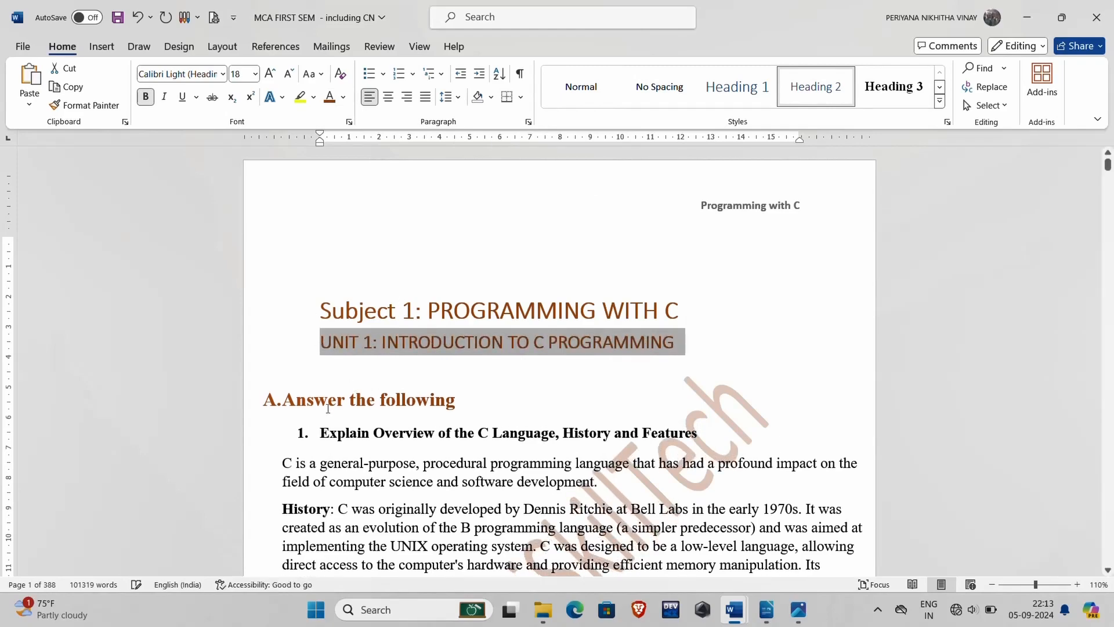
Select the "UNIT 1: BASICS OF COMPUTER ARCHITECTURE" title under Subject 2
left_click(318, 464)
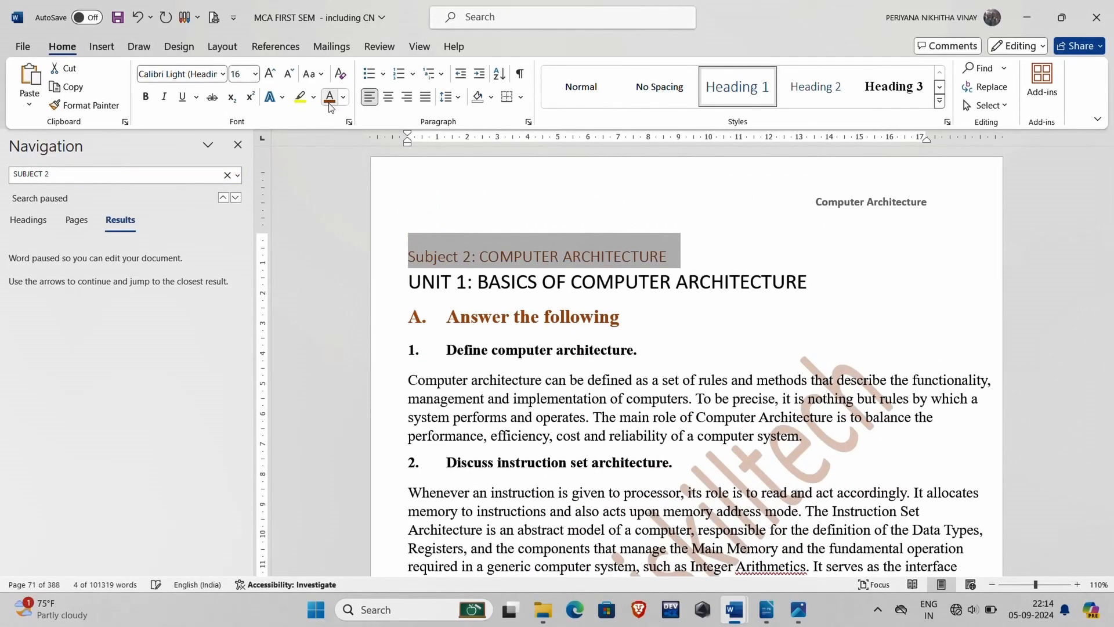
triple_click(580, 290)
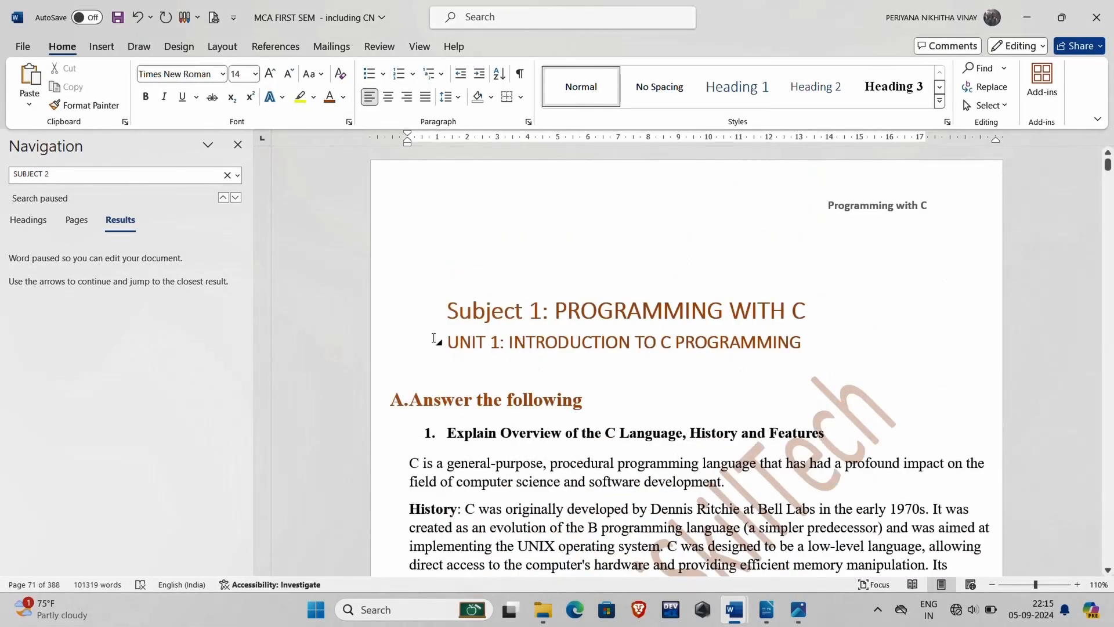
Insert an Automatic Table 1 table of contents before the "Subject 1: PROGRAMMING WITH C" title
left_click(442, 311)
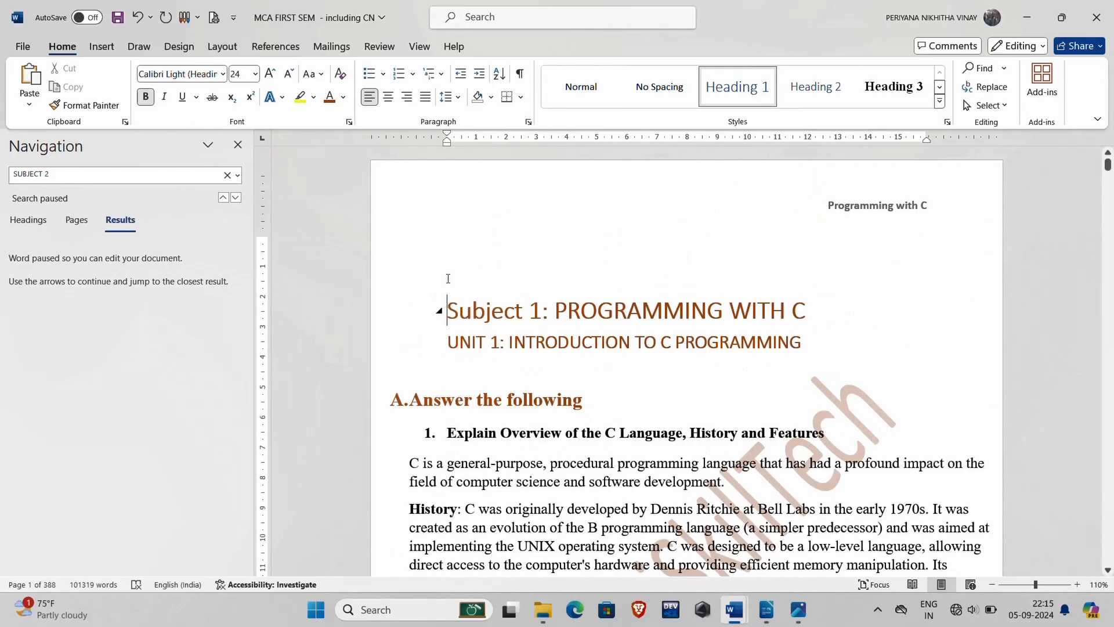
left_click(101, 47)
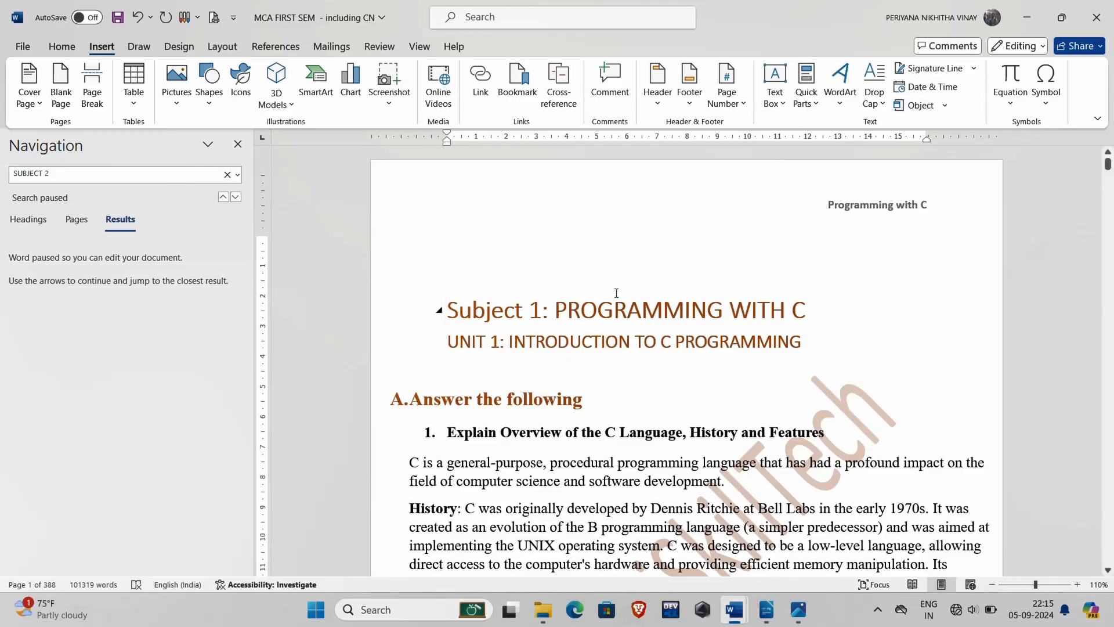
left_click(263, 50)
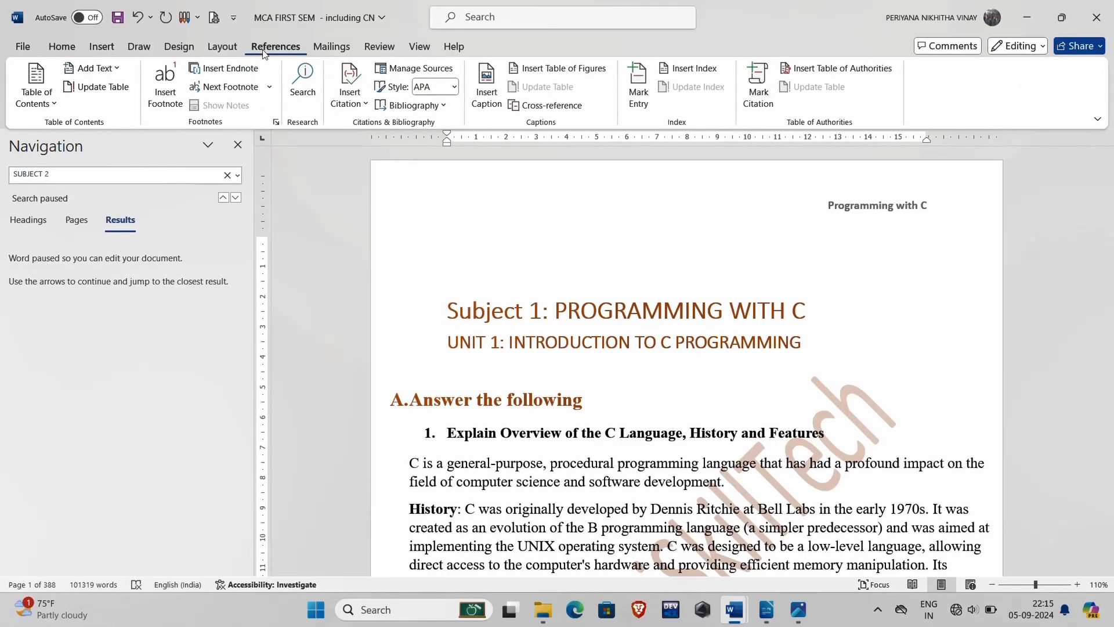
left_click(39, 104)
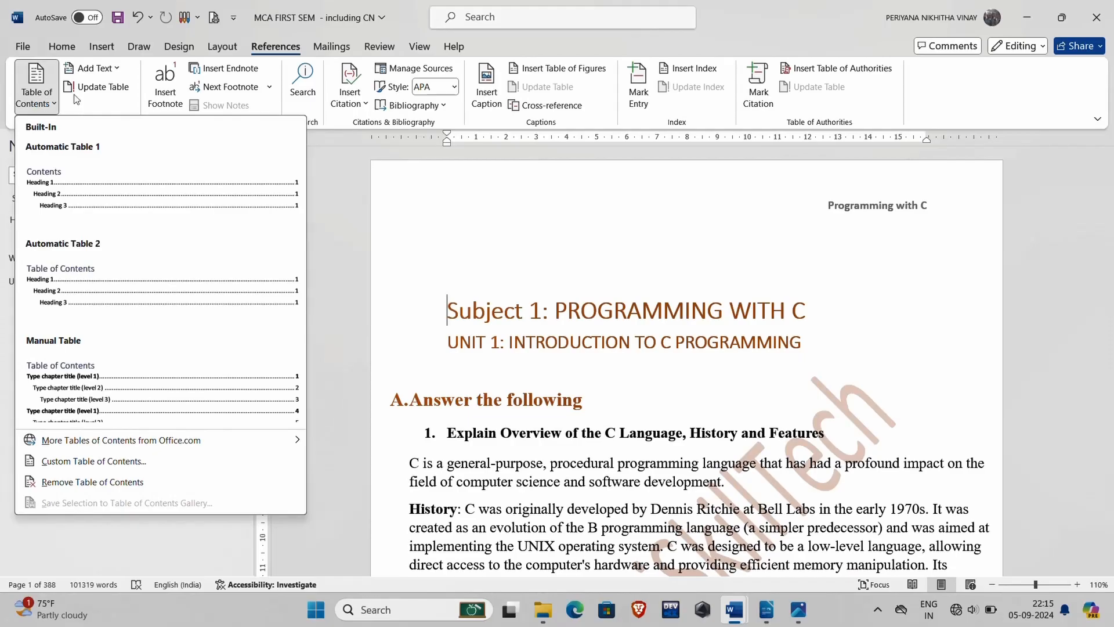
left_click(46, 177)
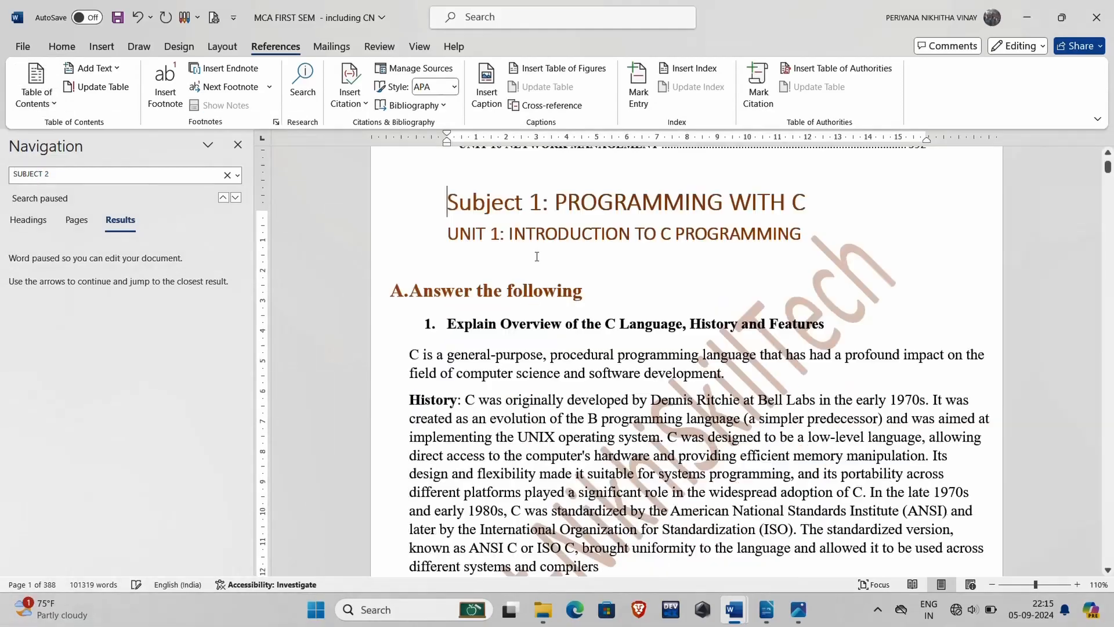
scroll(537, 256, "up", 20)
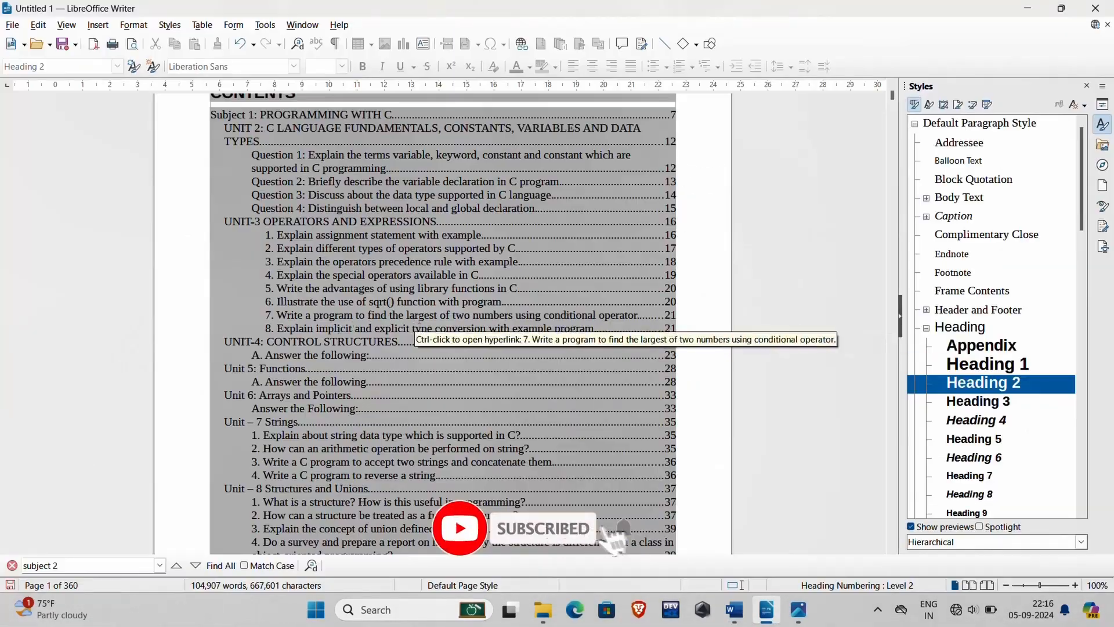
In LibreOffice Writer, try to delete text directly in the sqrt() question entry of the table of contents
left_click(503, 302)
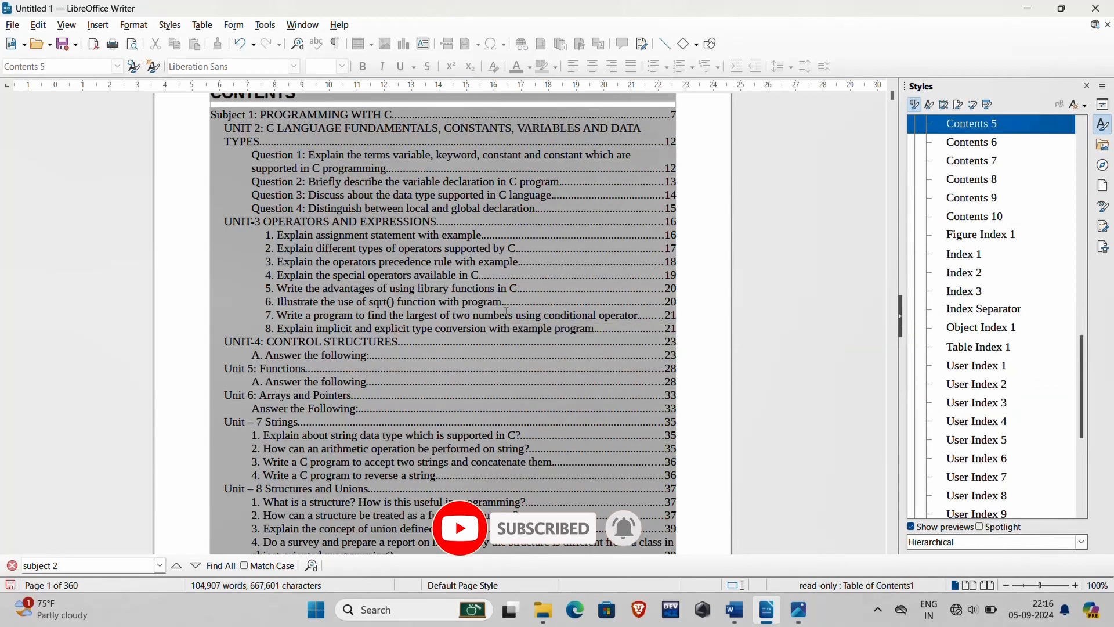
key("BackSpace")
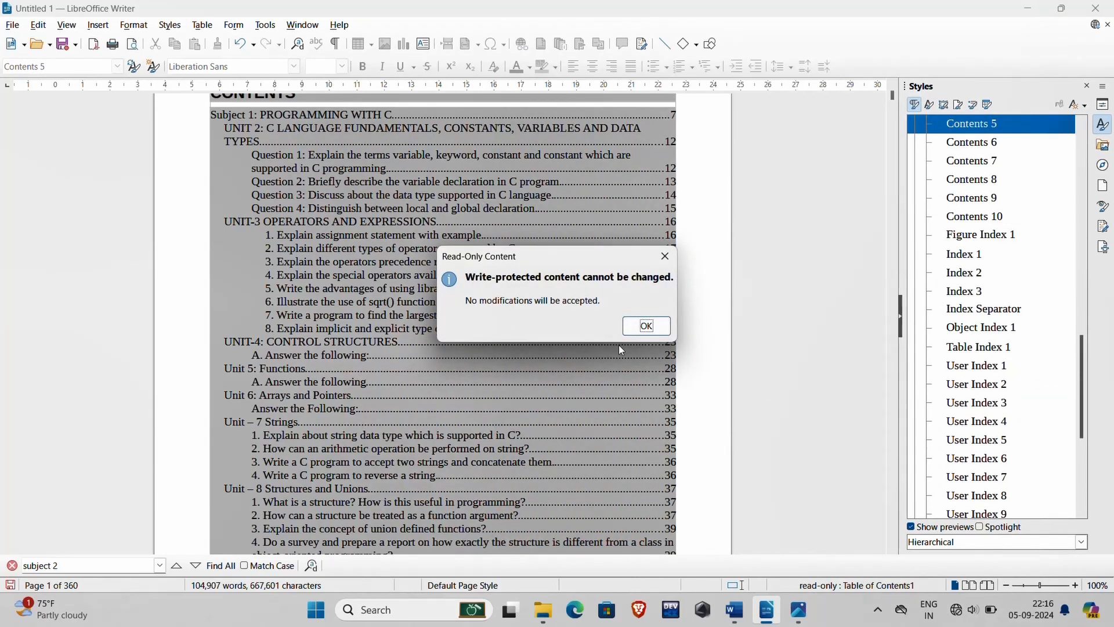
left_click(646, 327)
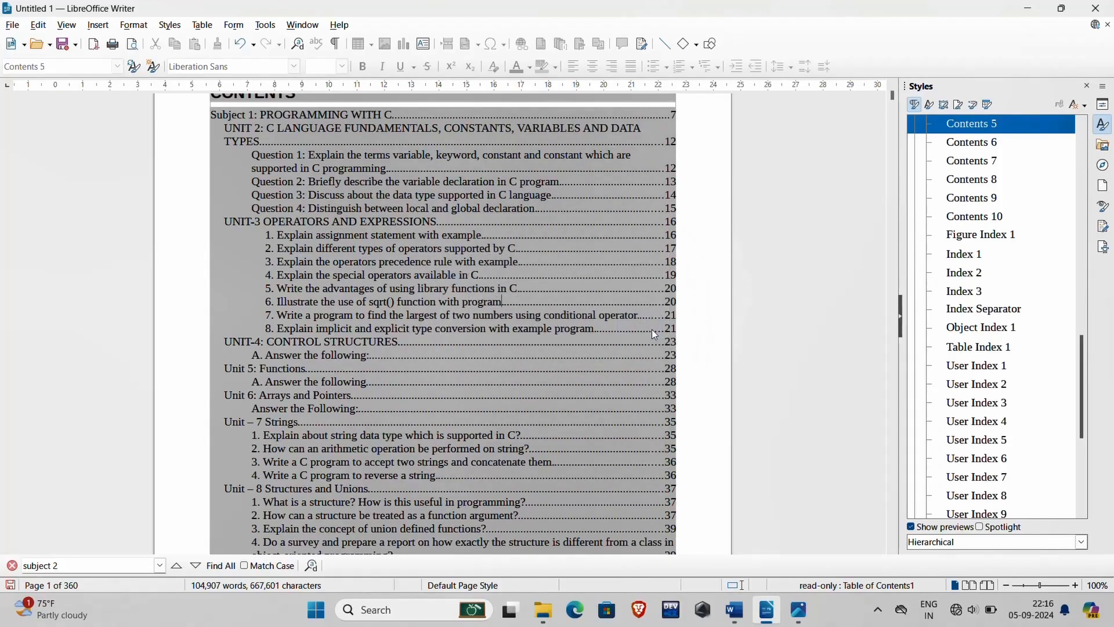
key("BackSpace")
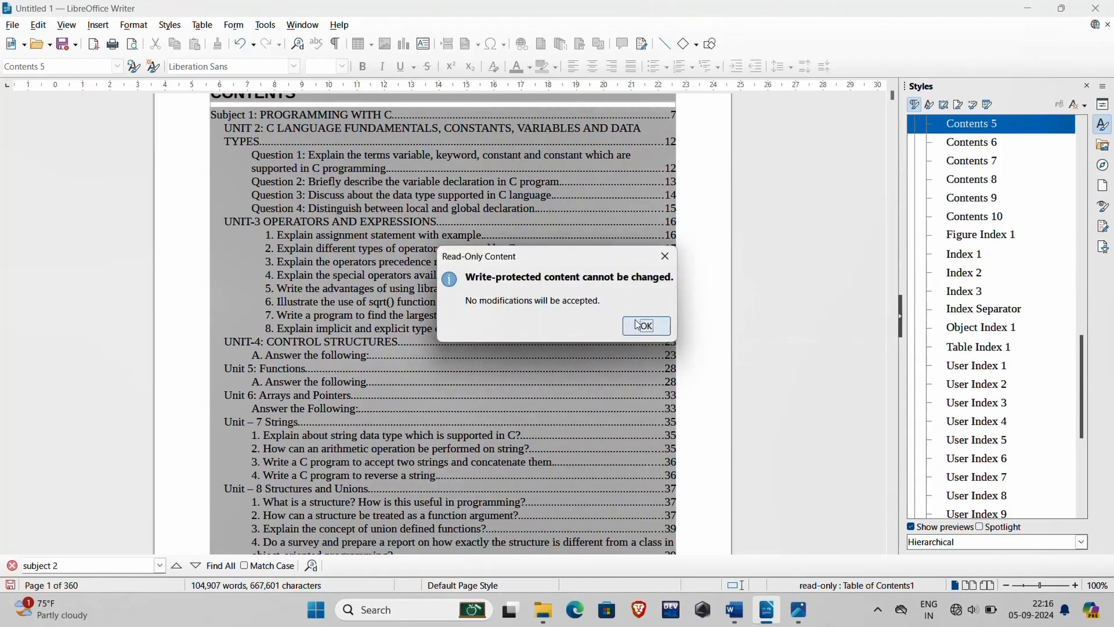
left_click(639, 327)
key("BackSpace")
left_click(640, 327)
Open the LibreOffice table of contents index for editing
right_click(509, 302)
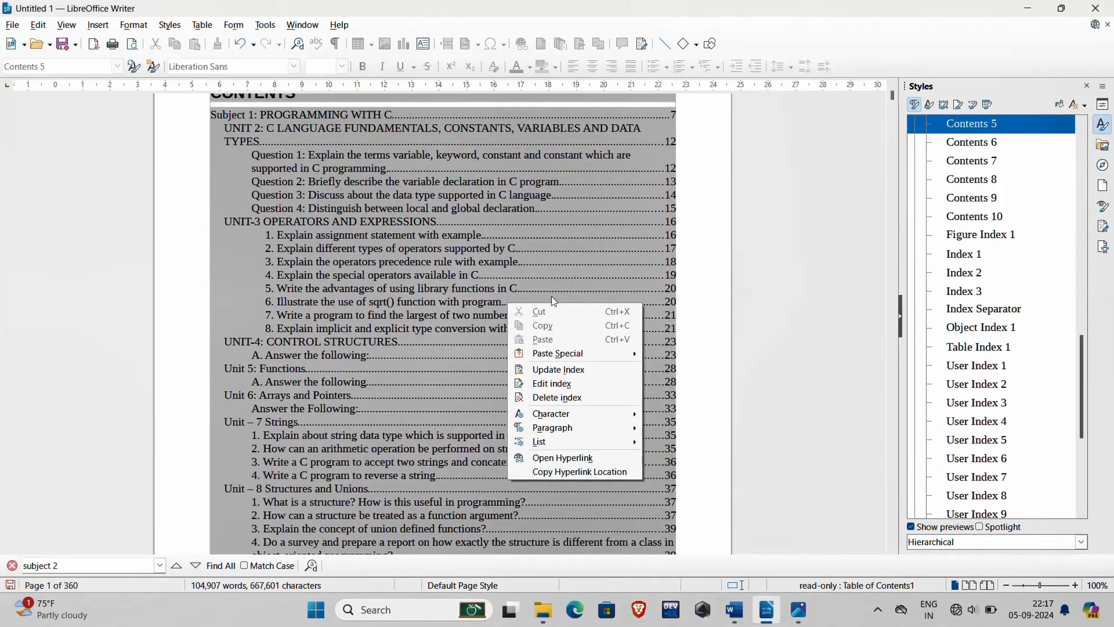
left_click(549, 386)
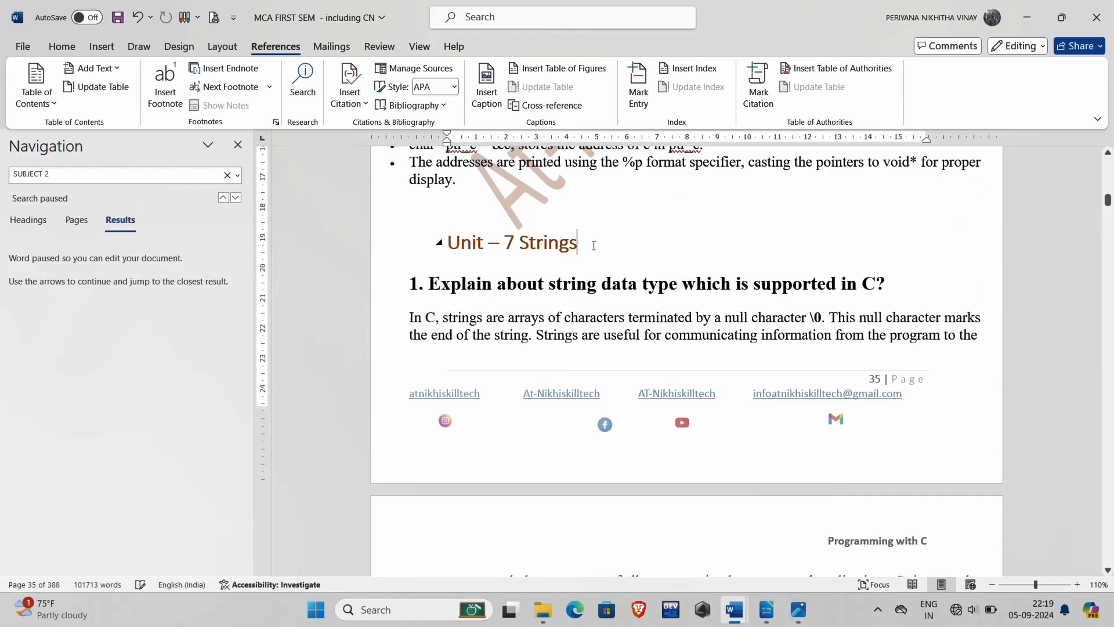
In the Word document, extend the Unit 7 heading to "Unit – 7 Strings in c programming"
type("in c programm")
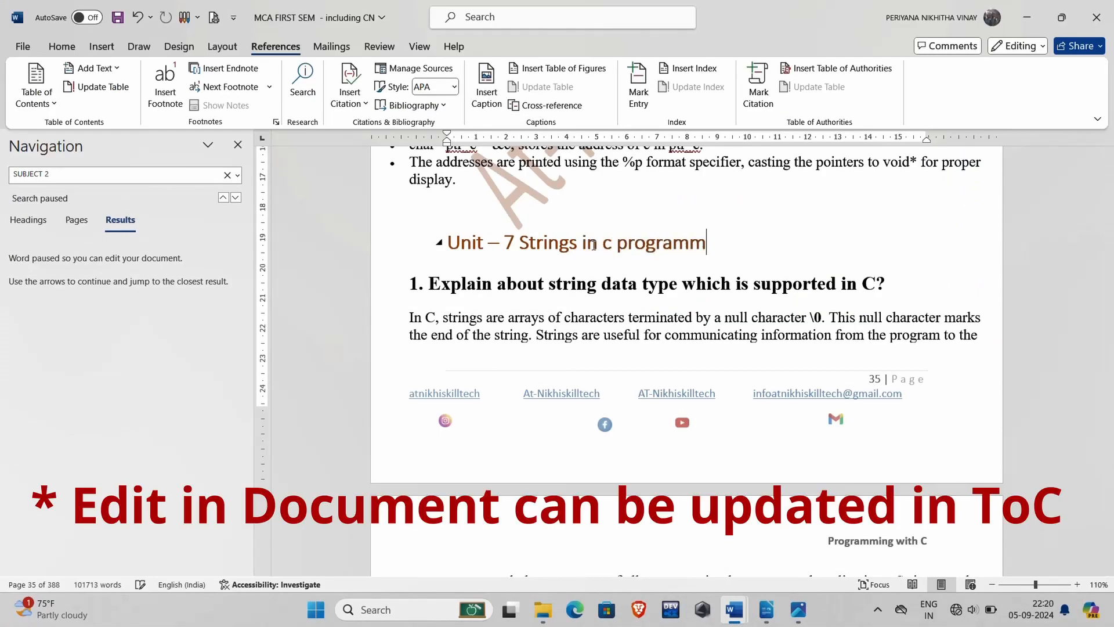
type("ing")
Update the entire table of contents and follow its "Unit – 7 Strings in c programming" link
left_click_drag(1108, 201, 1108, 135)
left_click(713, 393)
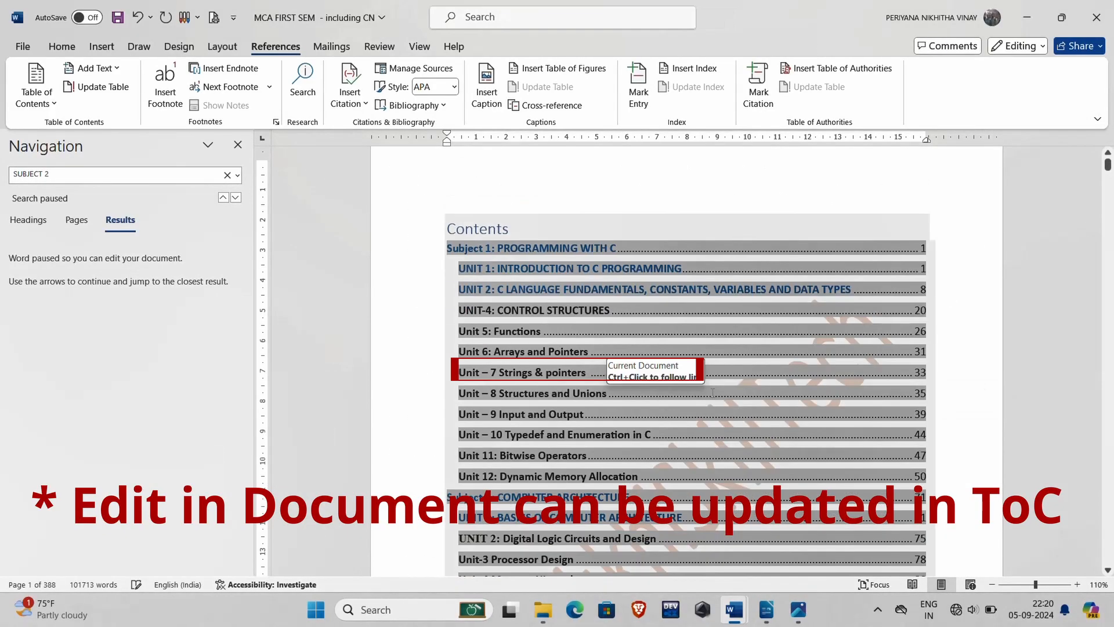
right_click(712, 393)
left_click(755, 259)
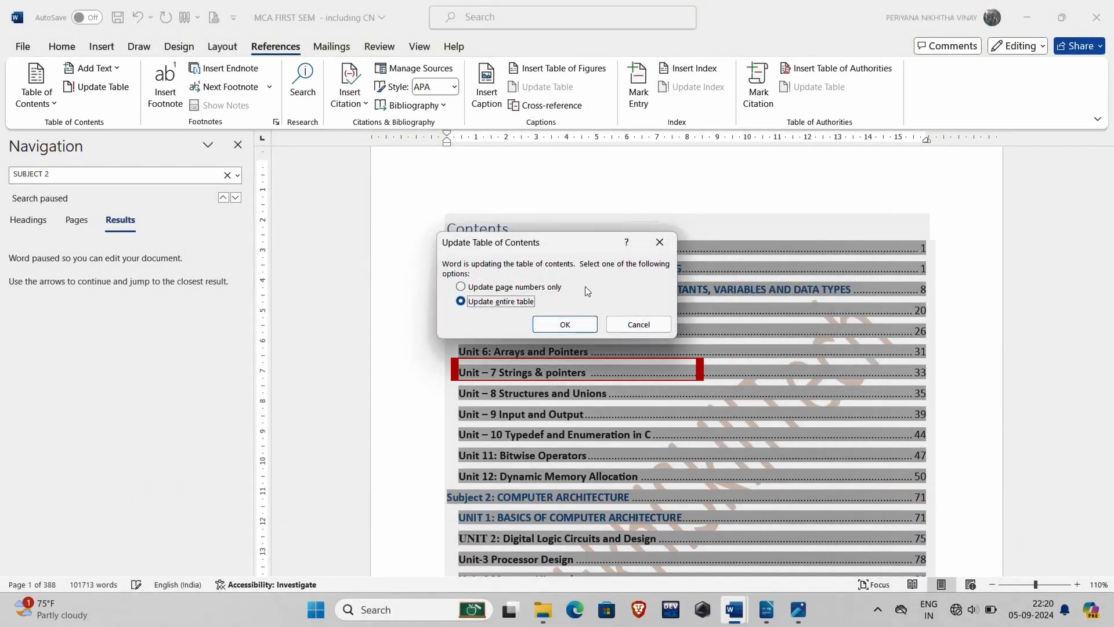
left_click_drag(585, 248, 827, 249)
left_click(806, 325)
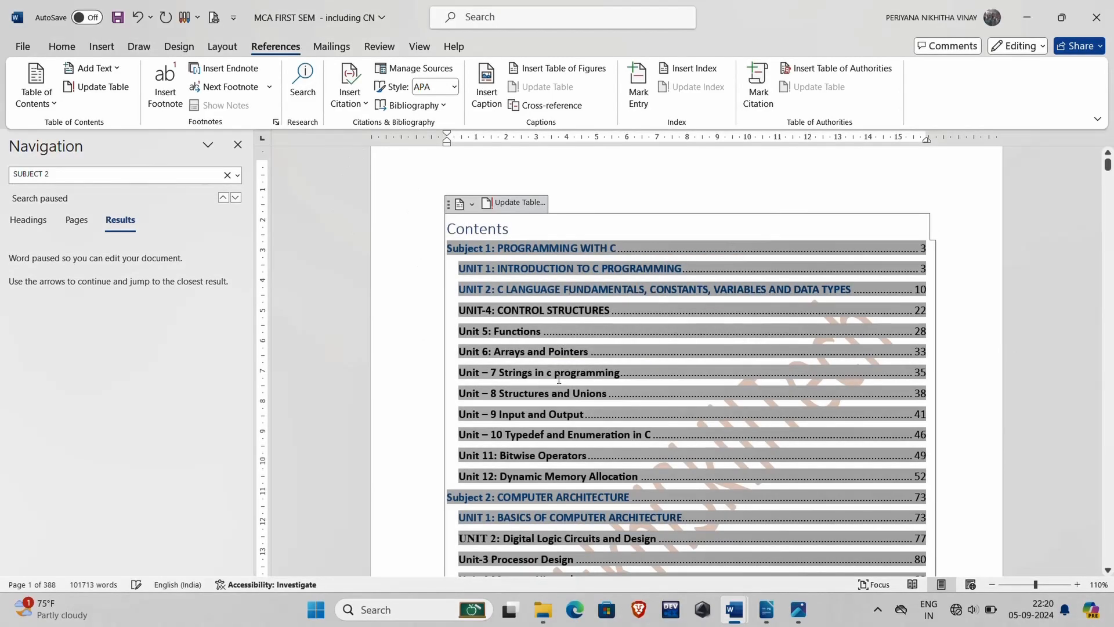
left_click(513, 377, "ctrl")
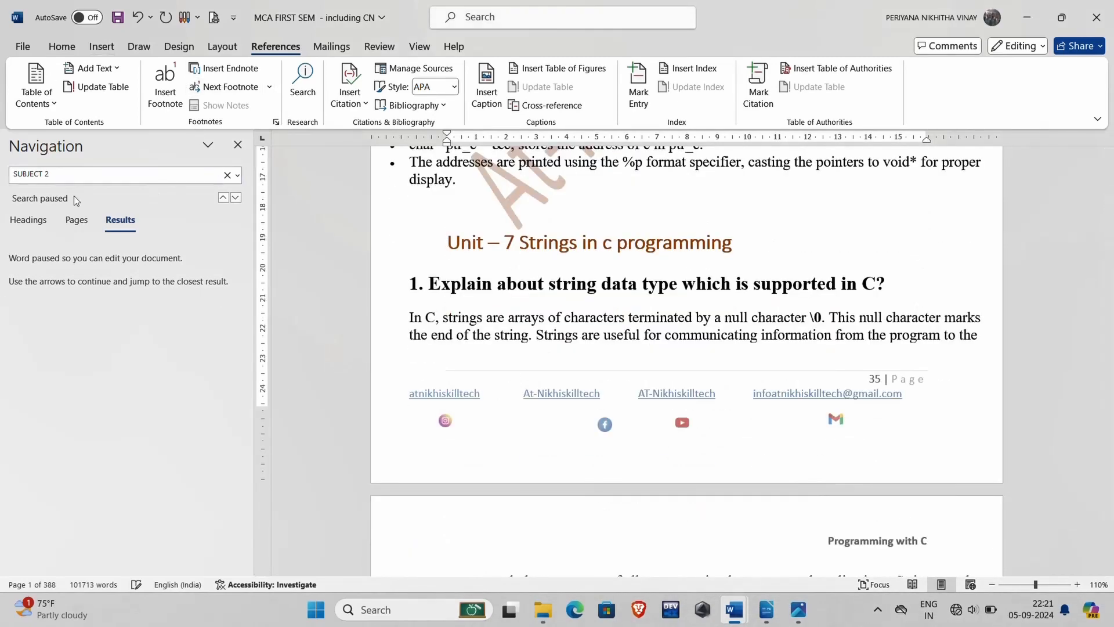
Show the document's heading outline and collapse UNIT 2, UNIT-4, Unit 5, Unit 6 and Unit 7 of Subject 1
left_click(28, 220)
left_click(26, 260)
left_click(25, 276)
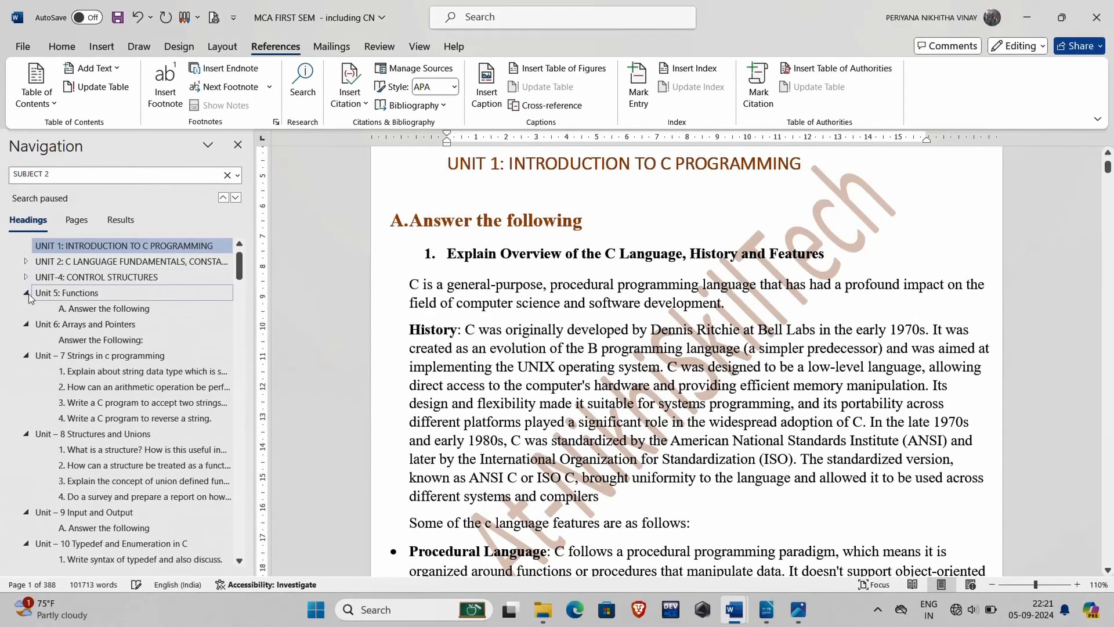
left_click(26, 292)
left_click(25, 308)
left_click(26, 324)
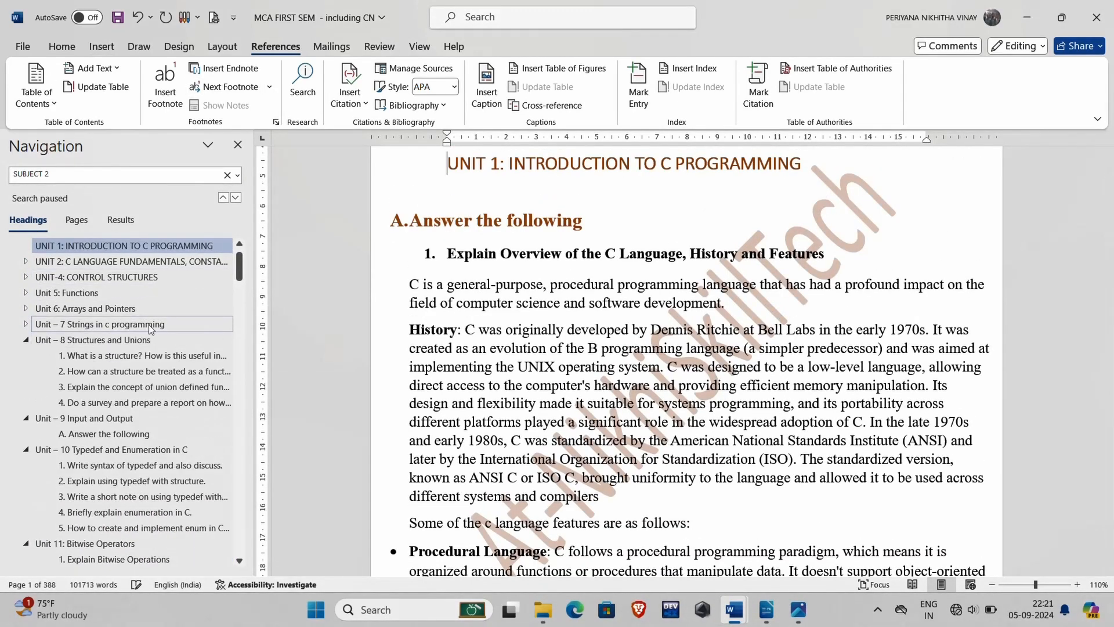
Jump to the Unit 7 heading and the first two Unit 11 questions from the outline, collapsing Units 8 and 9
left_click(150, 325)
left_click(26, 340)
left_click(25, 355)
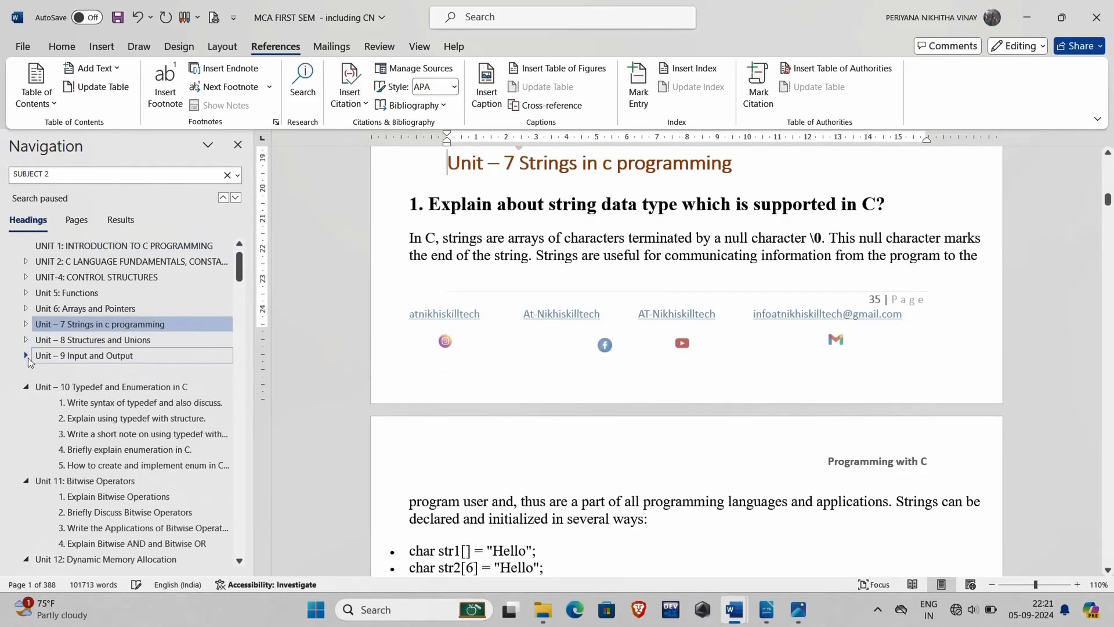
left_click(87, 498)
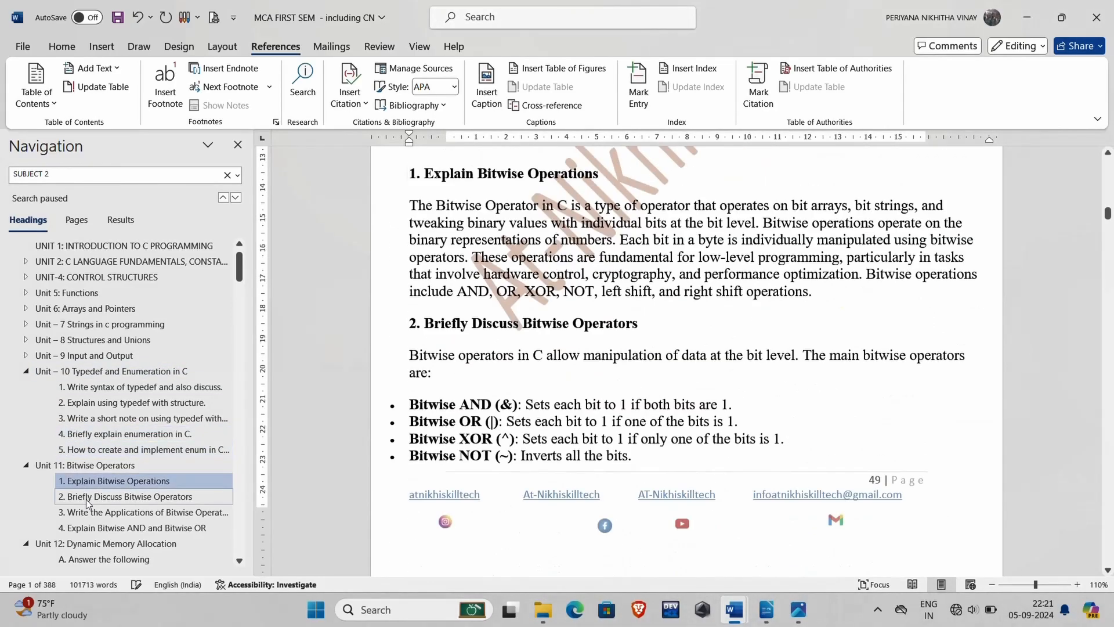
left_click(87, 498)
Collapse Subjects 3 and 4 in the outline, and jump to the Graph Theory and Green Computing sections
scroll(36, 499, "down", 10)
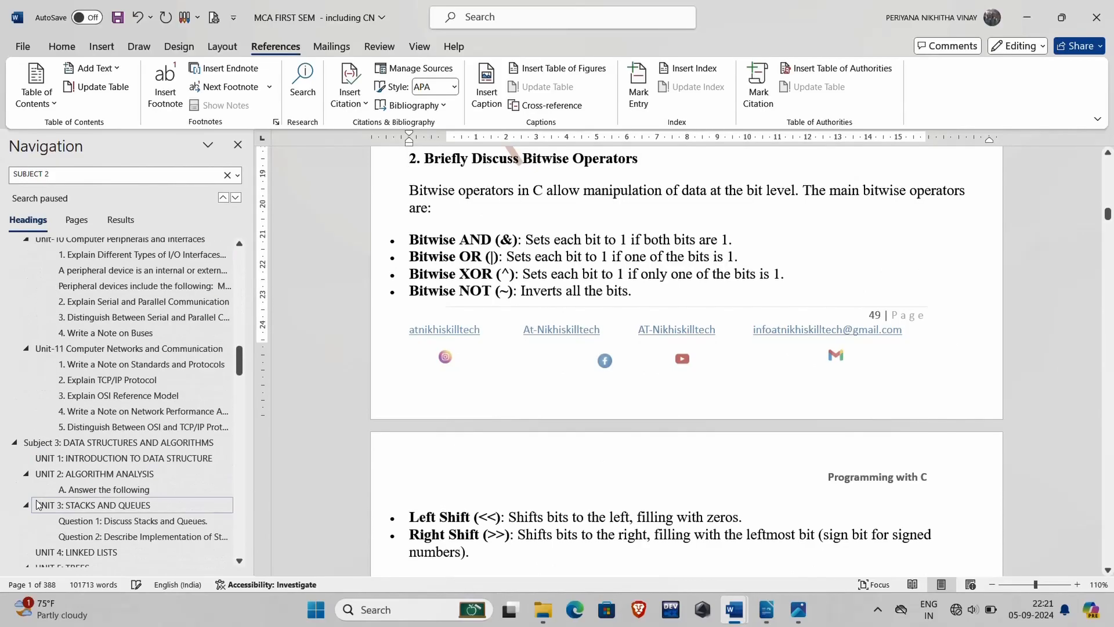
left_click(14, 443)
left_click(74, 458)
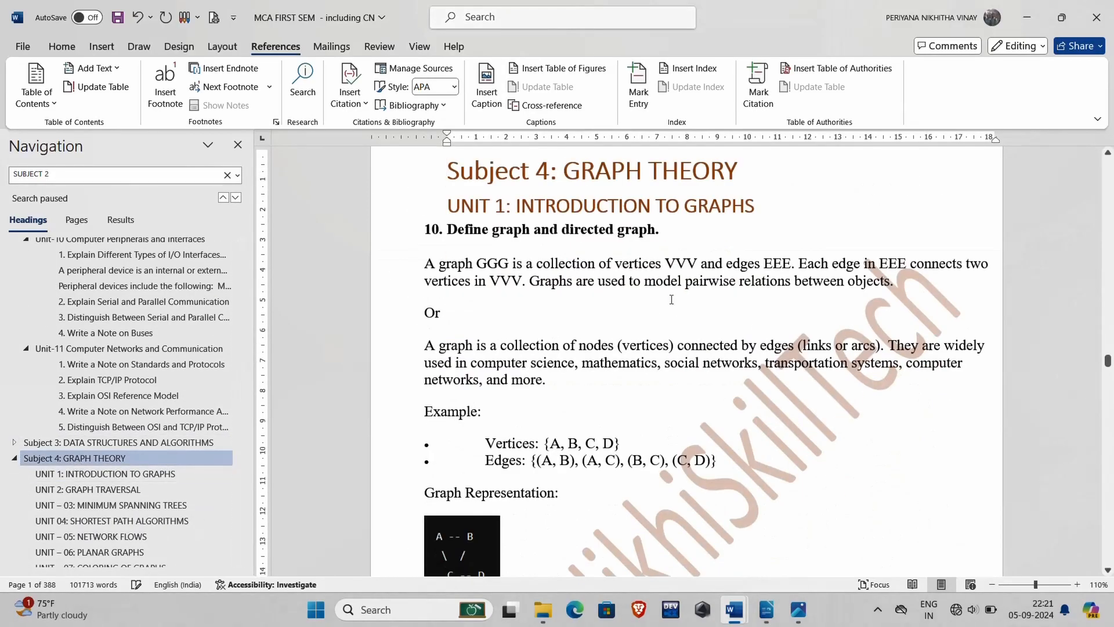
left_click(13, 458)
left_click(58, 474)
scroll(385, 370, "down", 10)
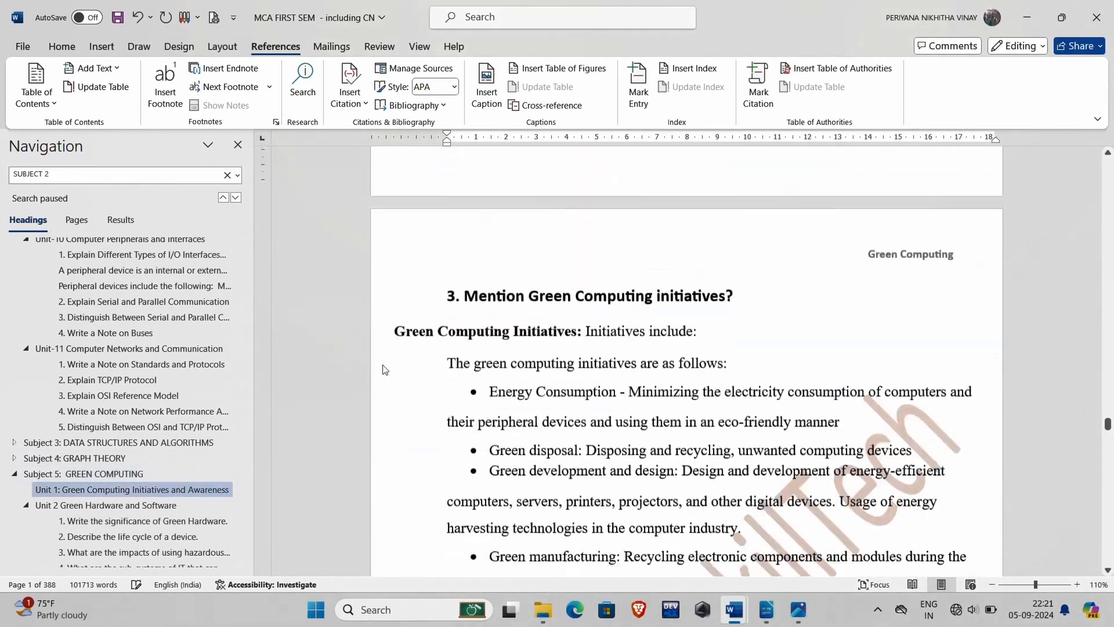
scroll(382, 369, "down", 10)
Return to the table of contents, update the entire table and look through its entries
left_click_drag(1108, 424, 1092, 154)
right_click(573, 336)
left_click(615, 465)
left_click(731, 298)
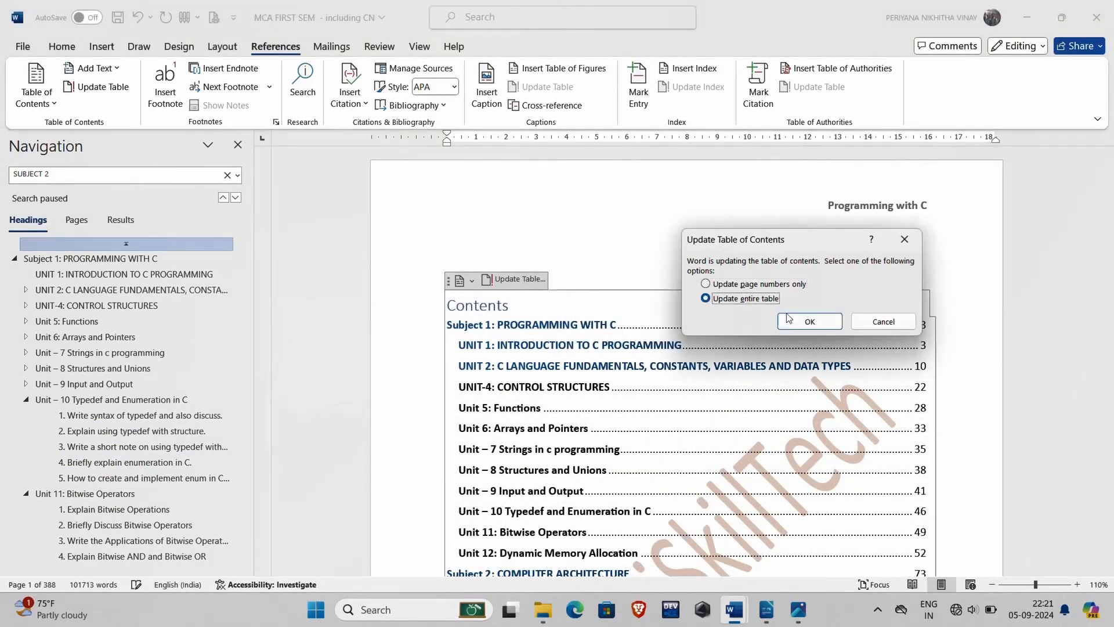
left_click(808, 321)
scroll(795, 323, "down", 15)
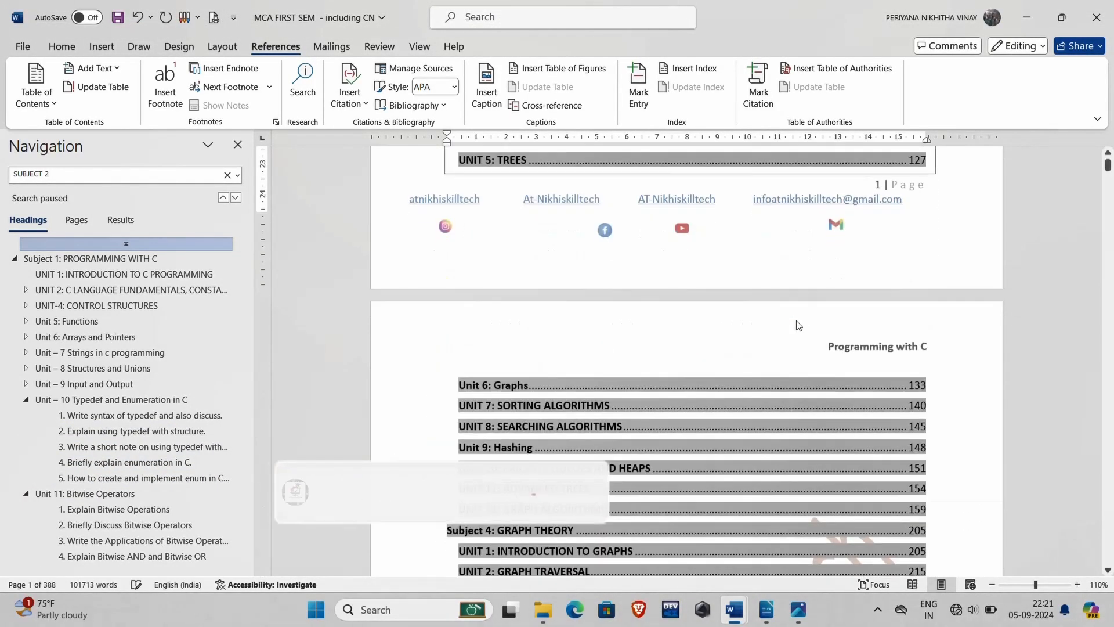
scroll(798, 325, "down", 20)
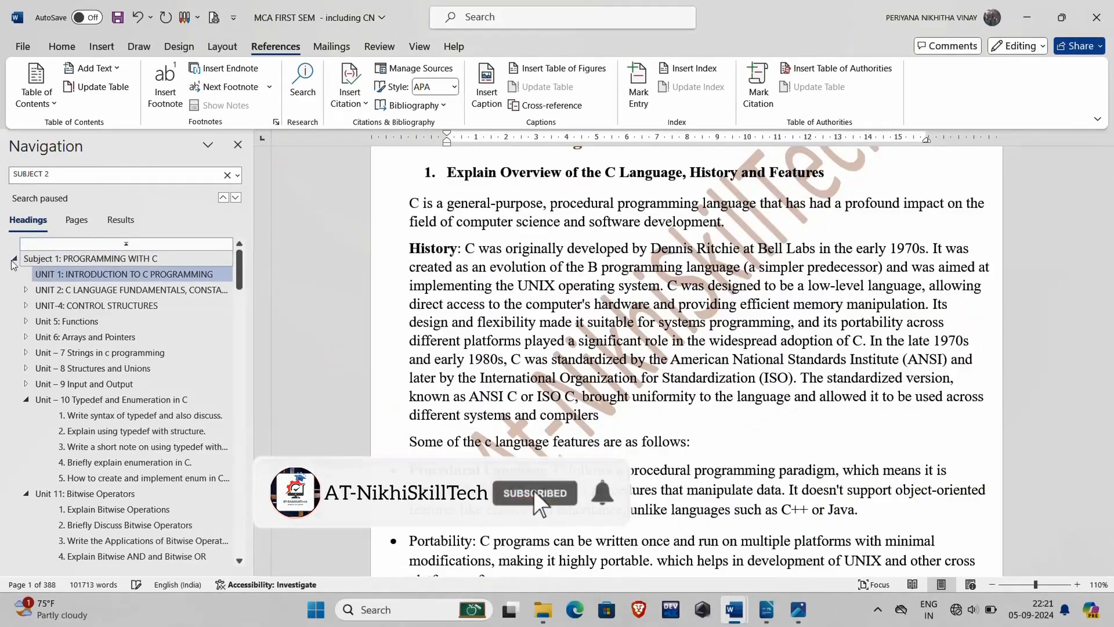
Collapse all six subjects in the heading outline, from Subject 1 to Subject 6
left_click(14, 258)
left_click(14, 275)
left_click(14, 290)
left_click(14, 306)
left_click(14, 321)
left_click(14, 338)
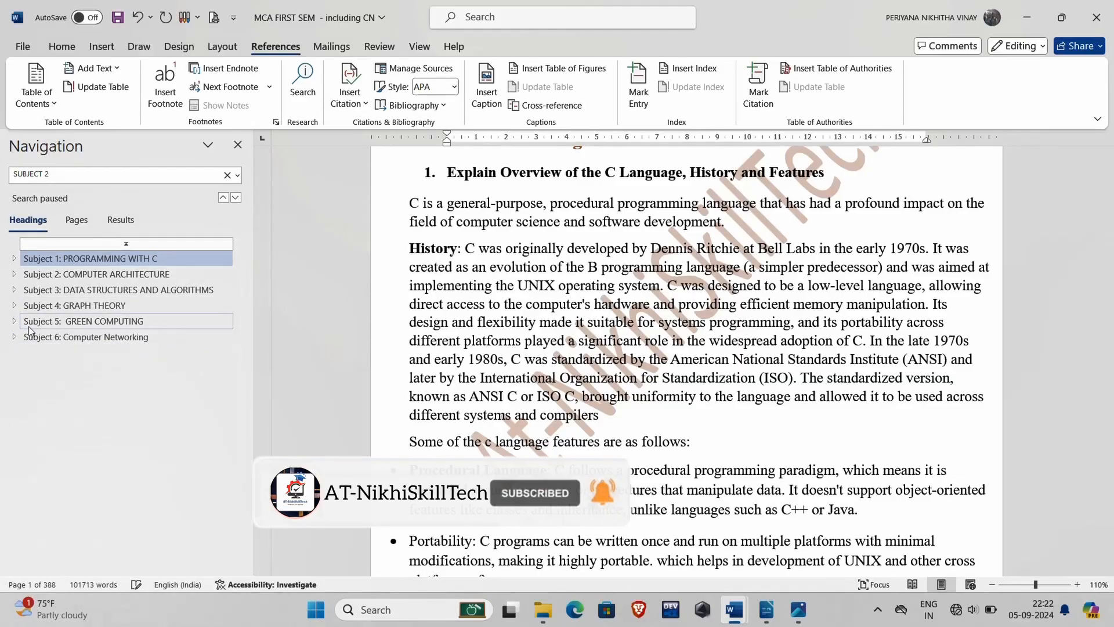